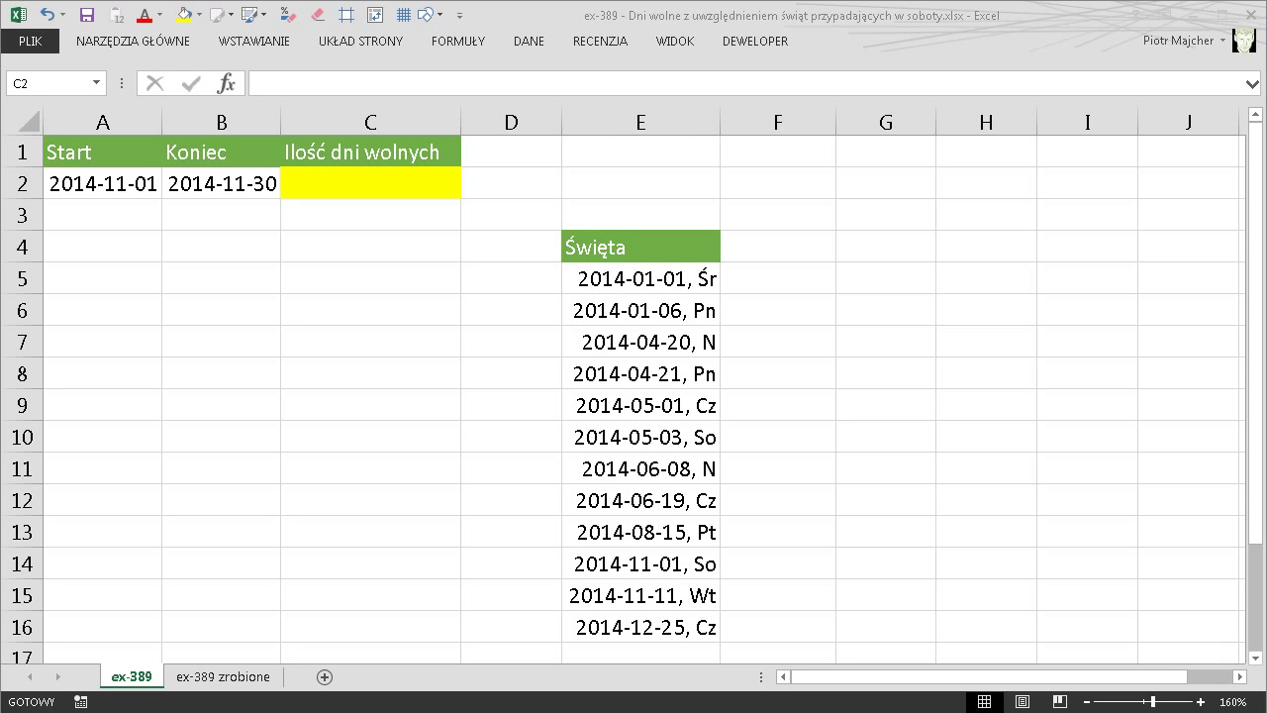
Step: Enter =B2-A2+1 in C2 to count the 30 days from 2014-11-01 to 2014-11-30
{"action": "mouse_move", "coordinate": [540, 532]}
{"action": "left_mouse_down"}
{"action": "mouse_move", "coordinate": [750, 593]}
{"action": "mouse_move", "coordinate": [889, 580]}
{"action": "left_mouse_up"}
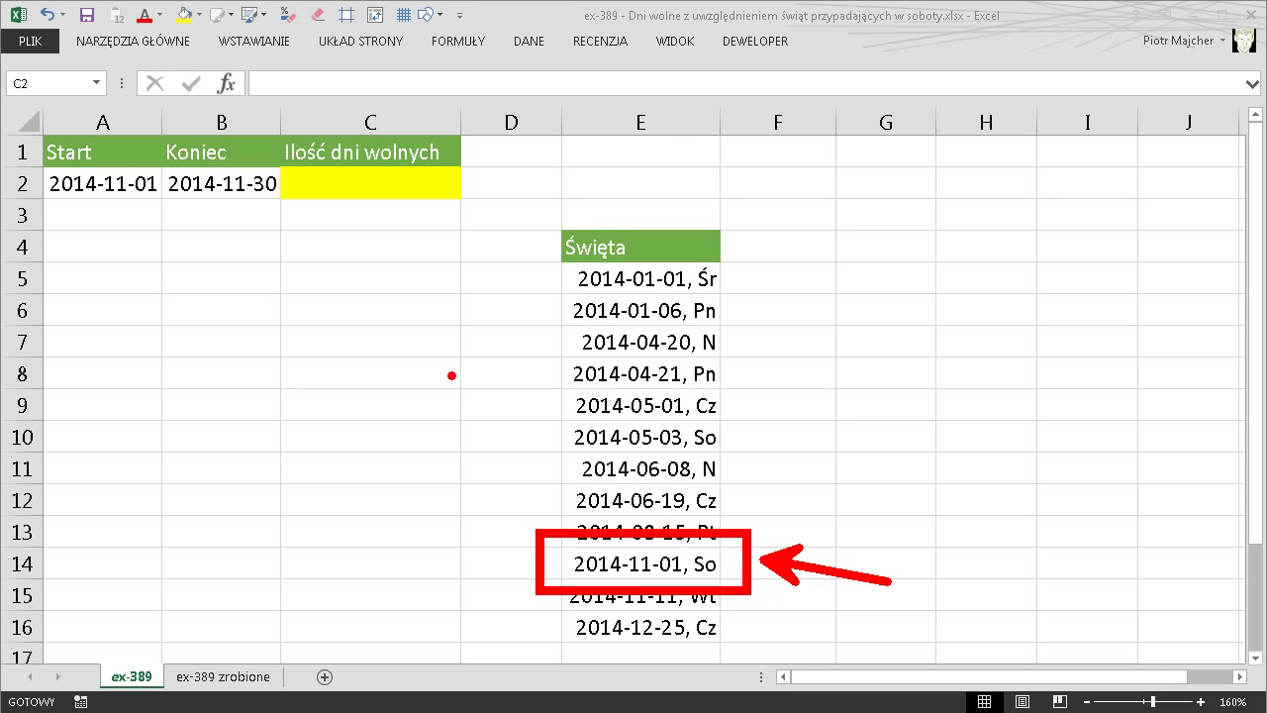
{"action": "left_click_drag", "start_coordinate": [105, 201], "coordinate": [228, 214]}
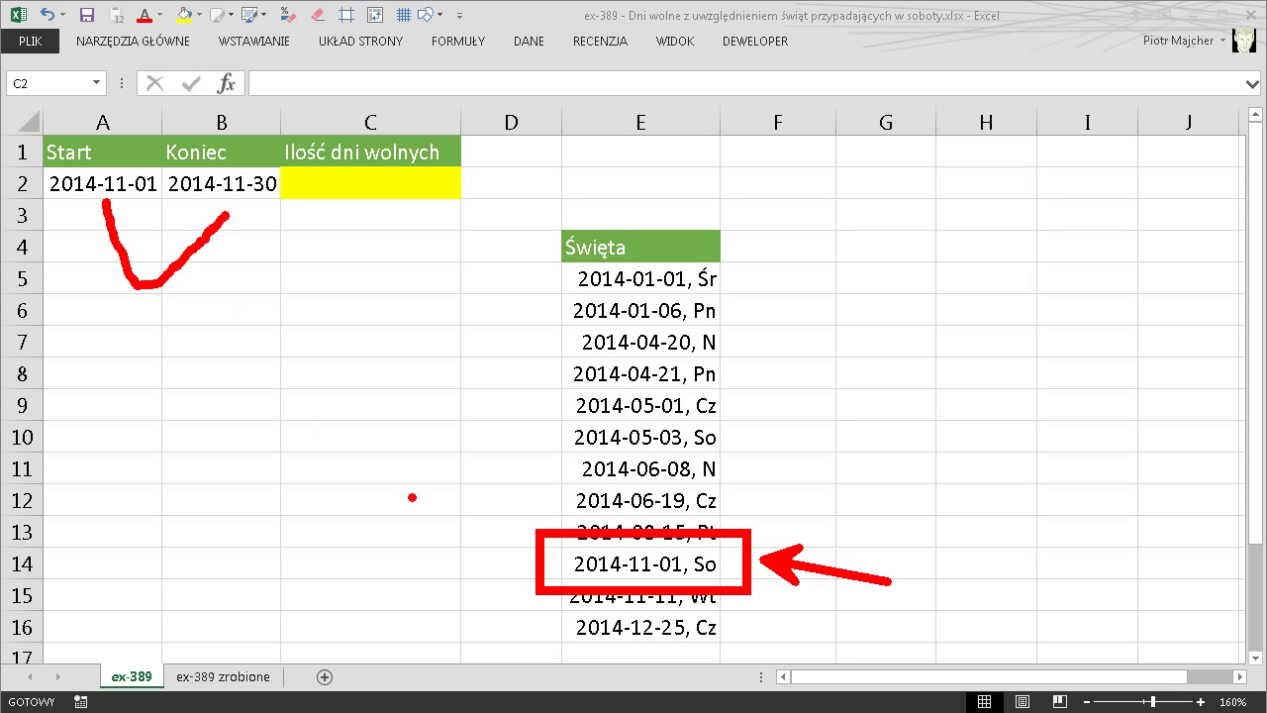
{"action": "left_click_drag", "start_coordinate": [549, 547], "coordinate": [328, 574]}
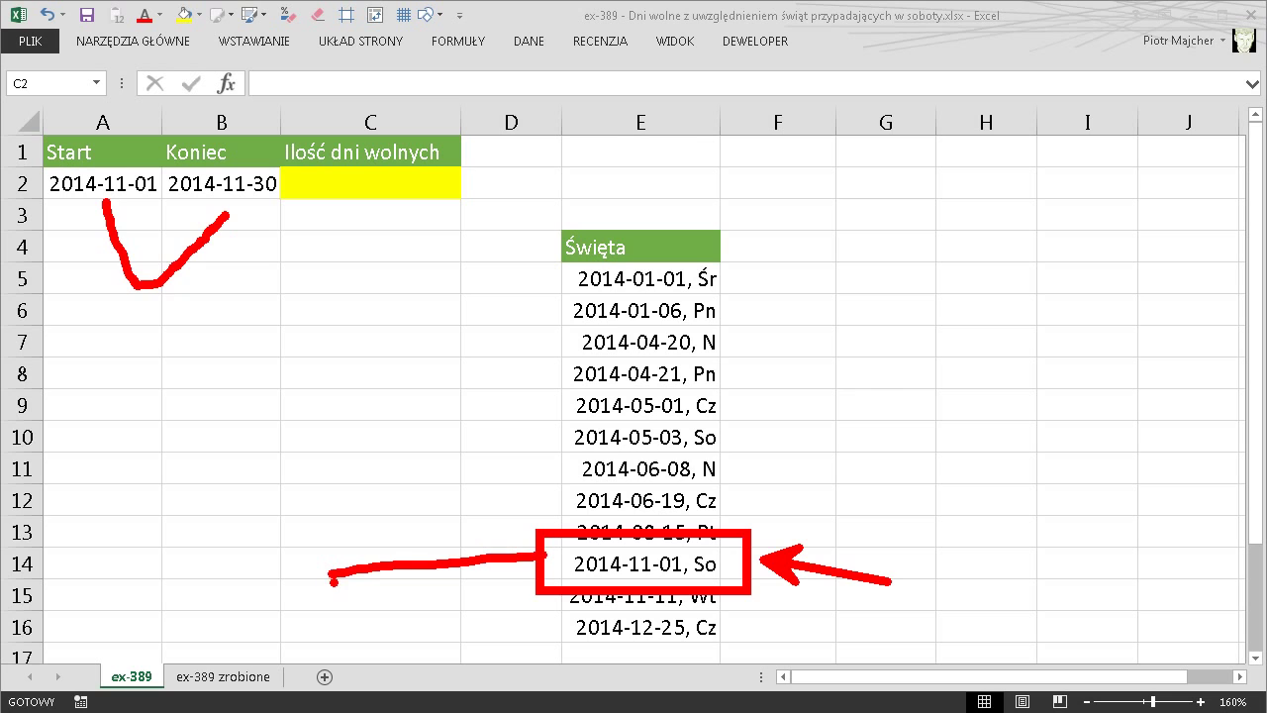
{"action": "left_click", "coordinate": [342, 179]}
{"action": "type", "text": "="}
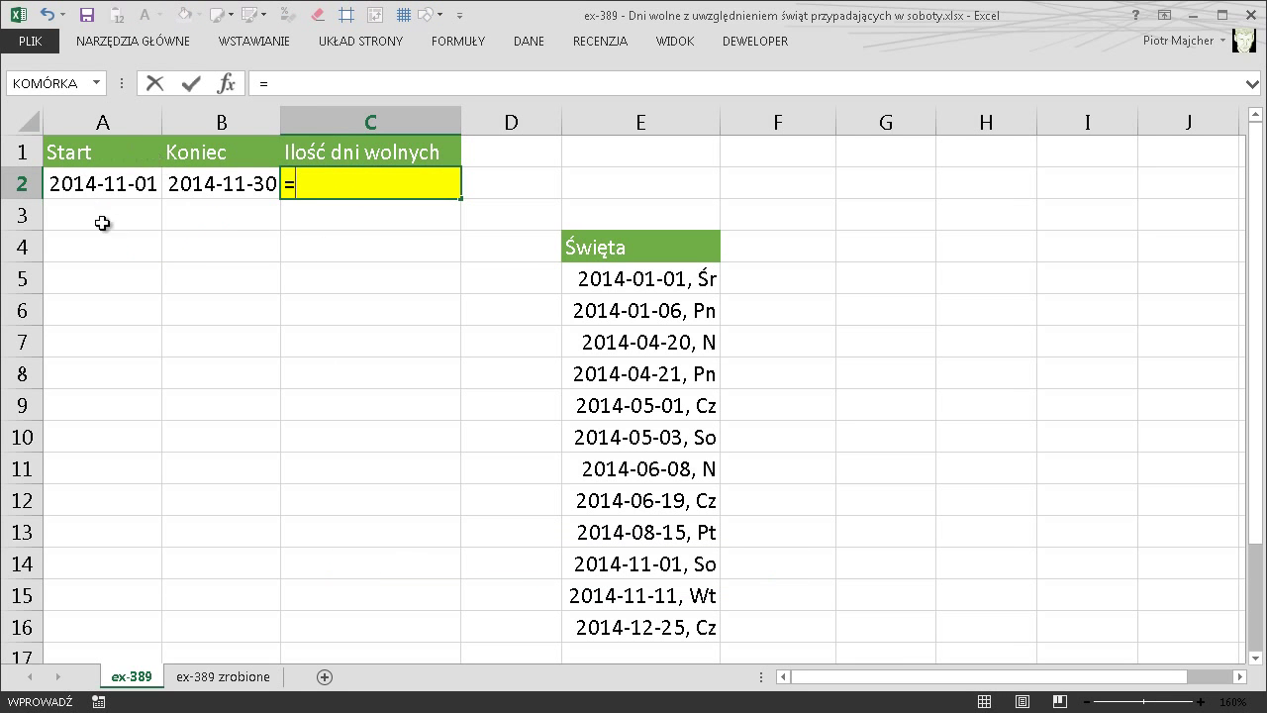
{"action": "left_click", "coordinate": [232, 181]}
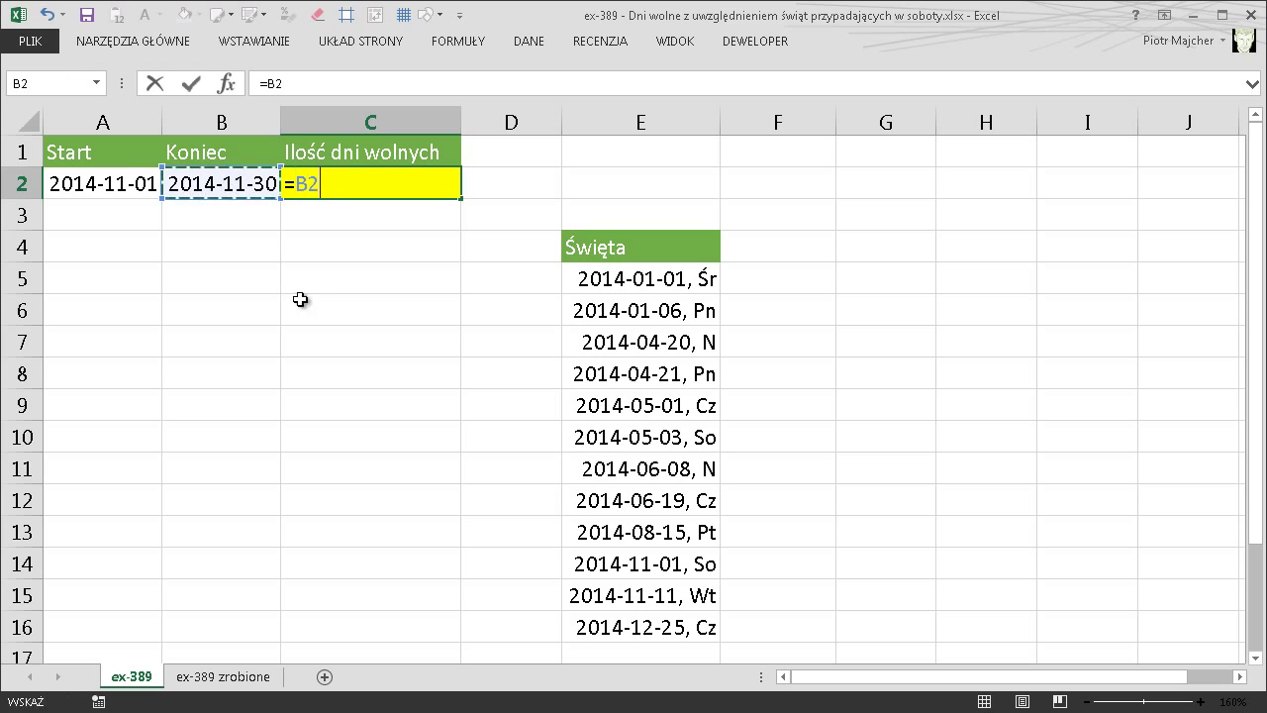
{"action": "type", "text": "-"}
{"action": "left_click", "coordinate": [131, 186]}
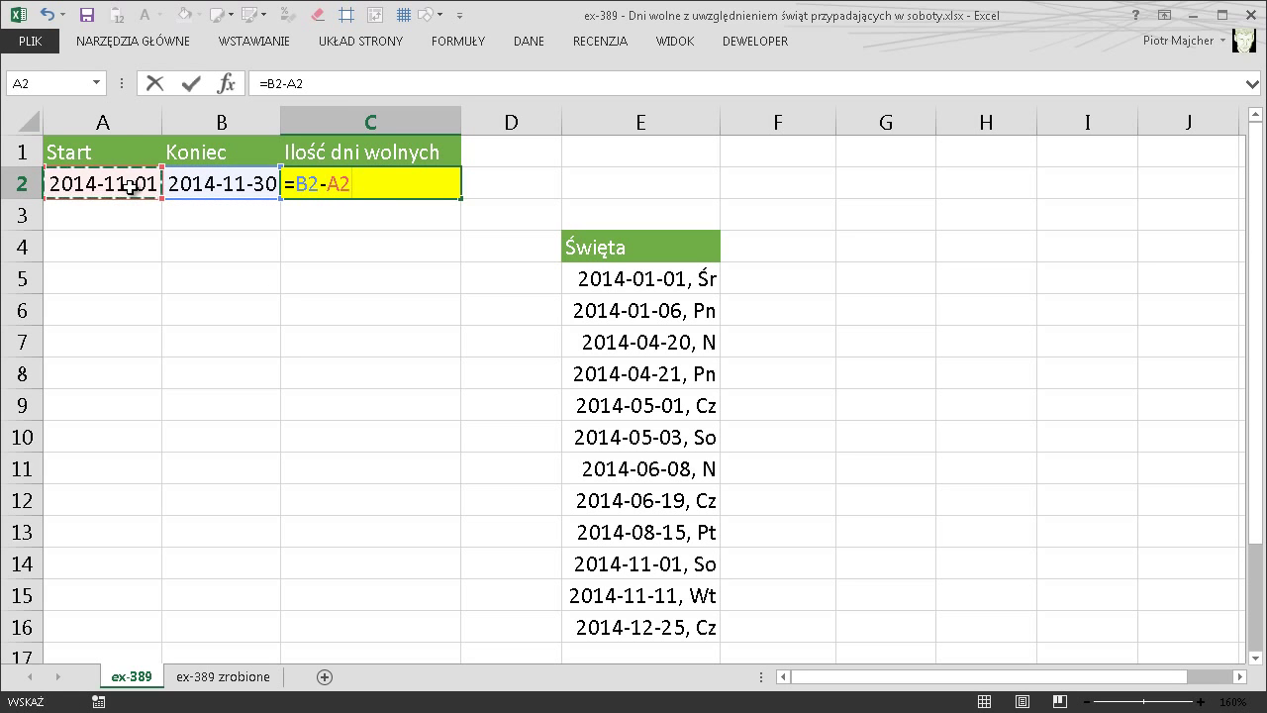
{"action": "type", "text": "+1"}
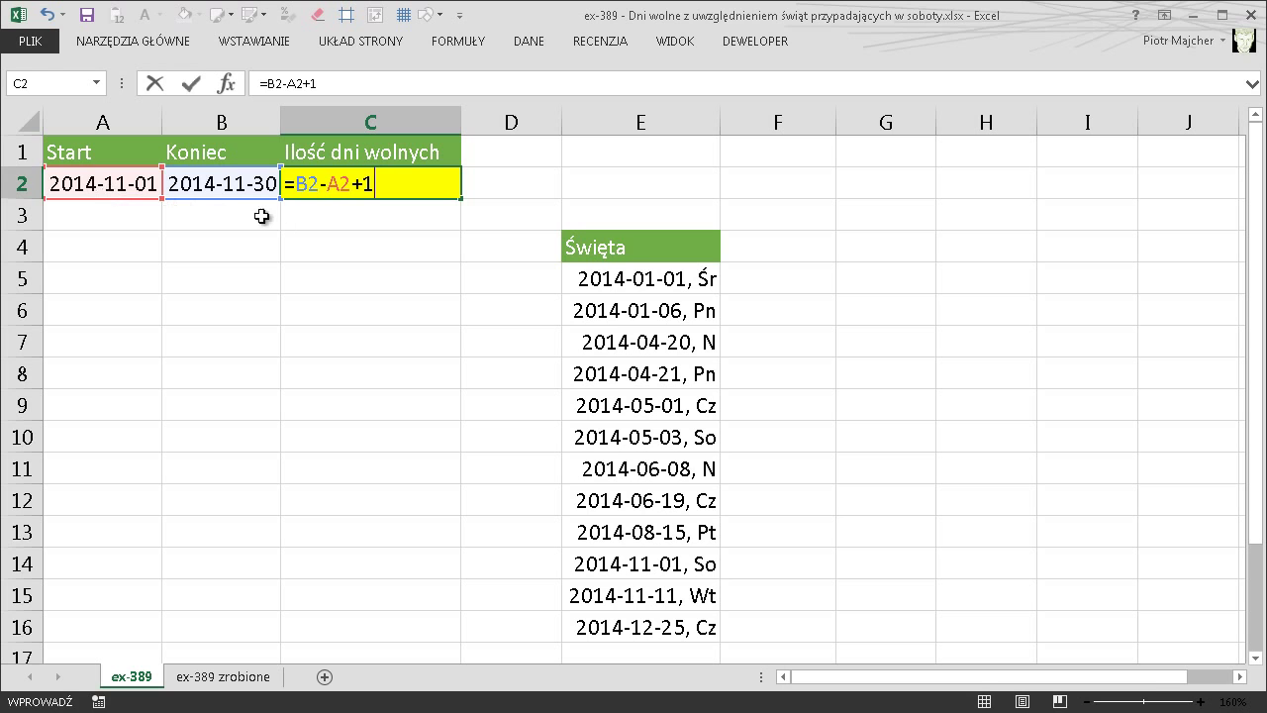
{"action": "key", "text": "Return"}
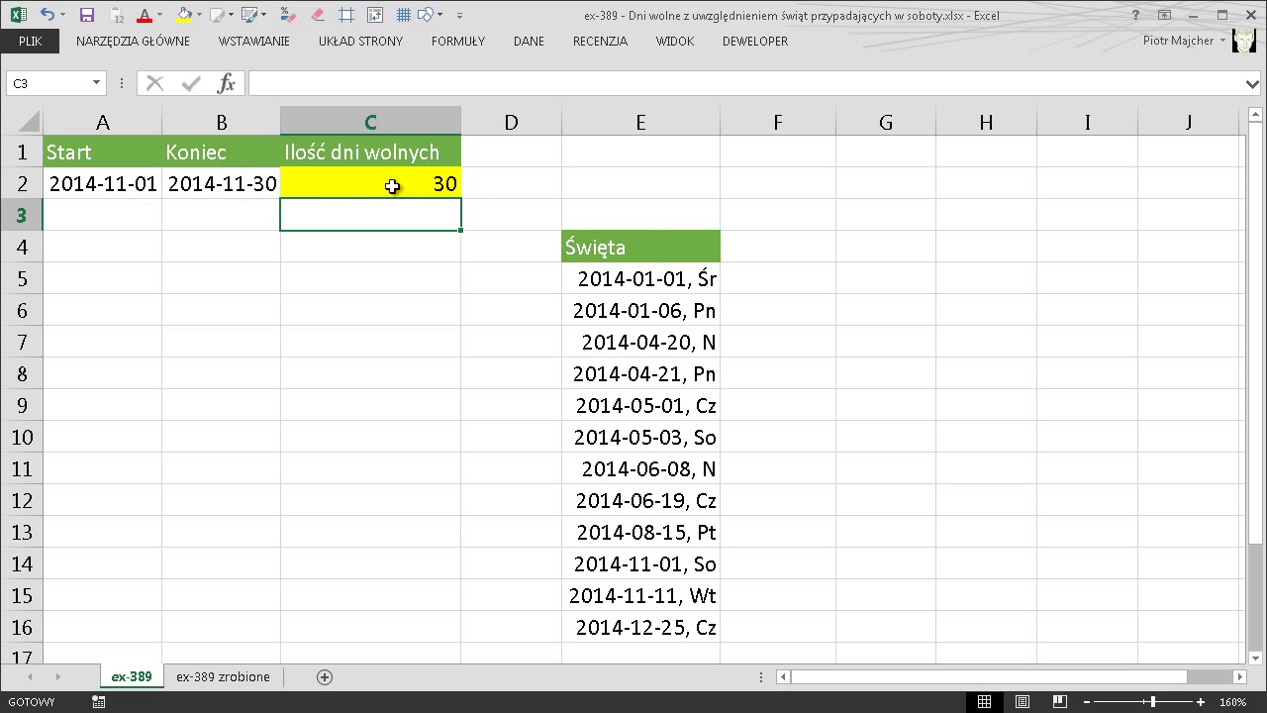
{"action": "left_click", "coordinate": [394, 187]}
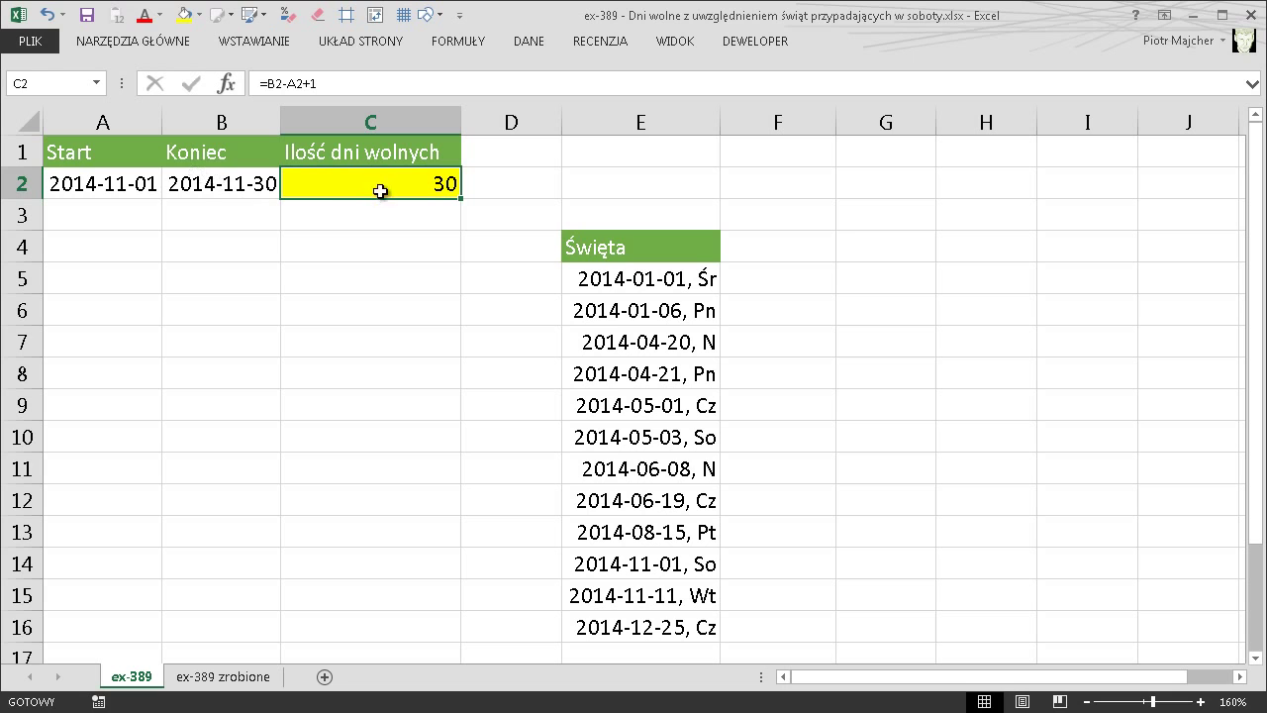
Step: Start subtracting DNI.ROBOCZE in C2's formula, using A2 and B2 as start and end dates
{"action": "double_click", "coordinate": [414, 183]}
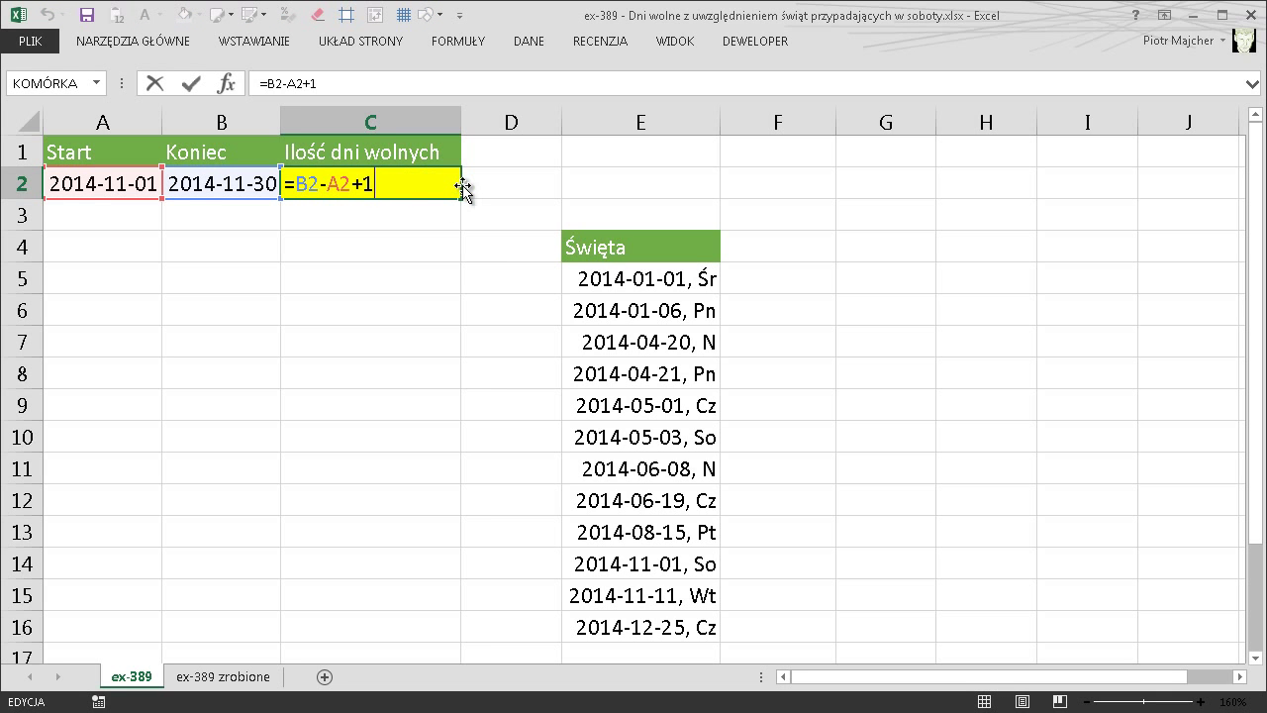
{"action": "type", "text": "-d"}
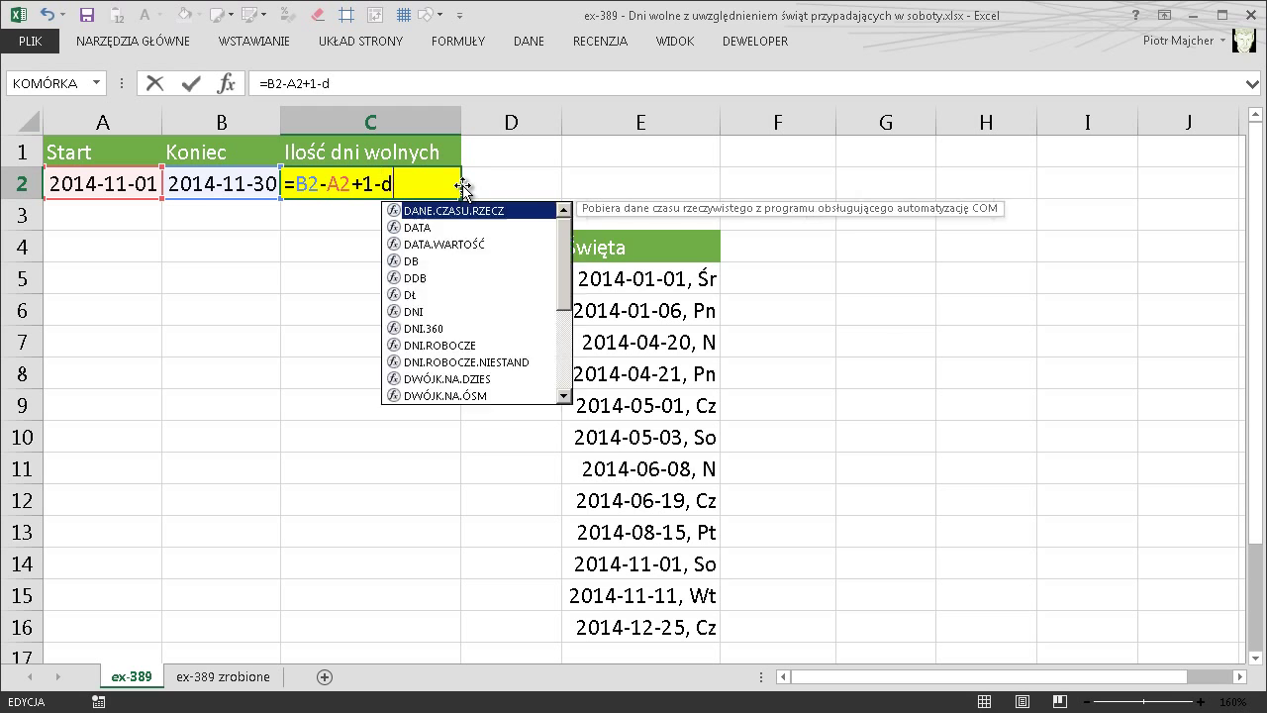
{"action": "type", "text": "ni"}
{"action": "key", "text": "Down"}
{"action": "key", "text": "Tab"}
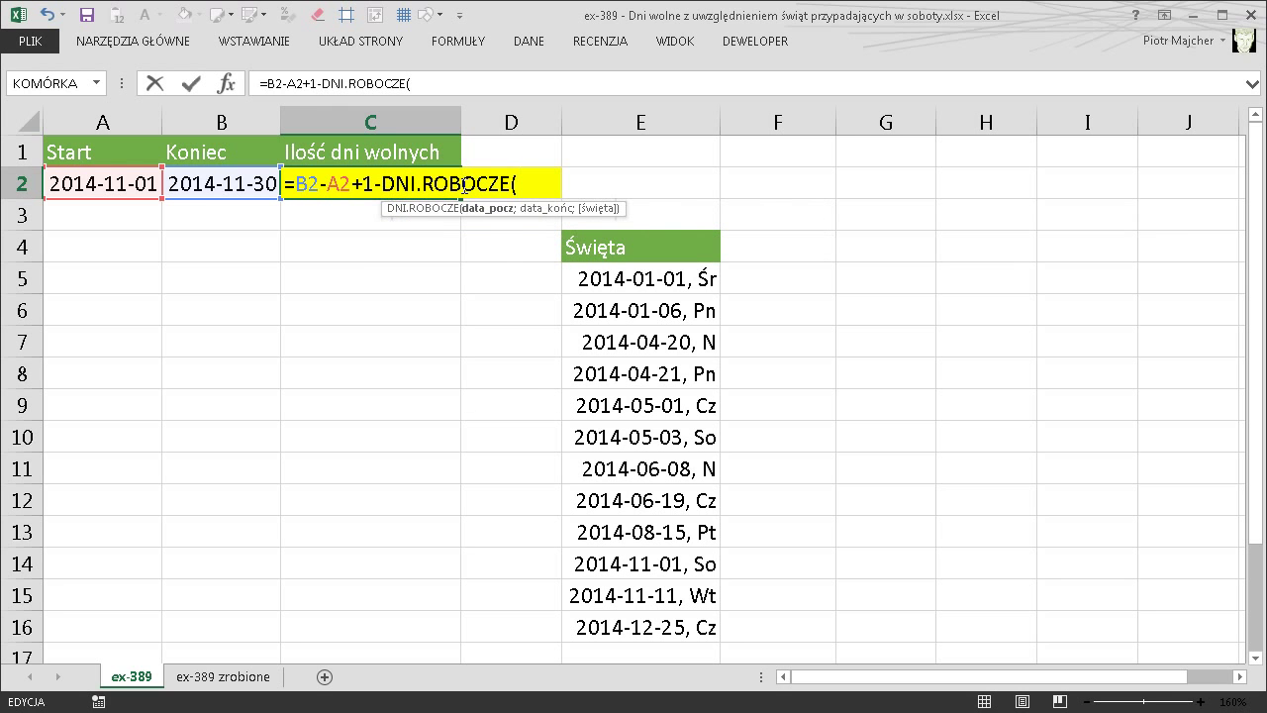
{"action": "left_click", "coordinate": [126, 184]}
{"action": "type", "text": ";"}
{"action": "left_click", "coordinate": [223, 186]}
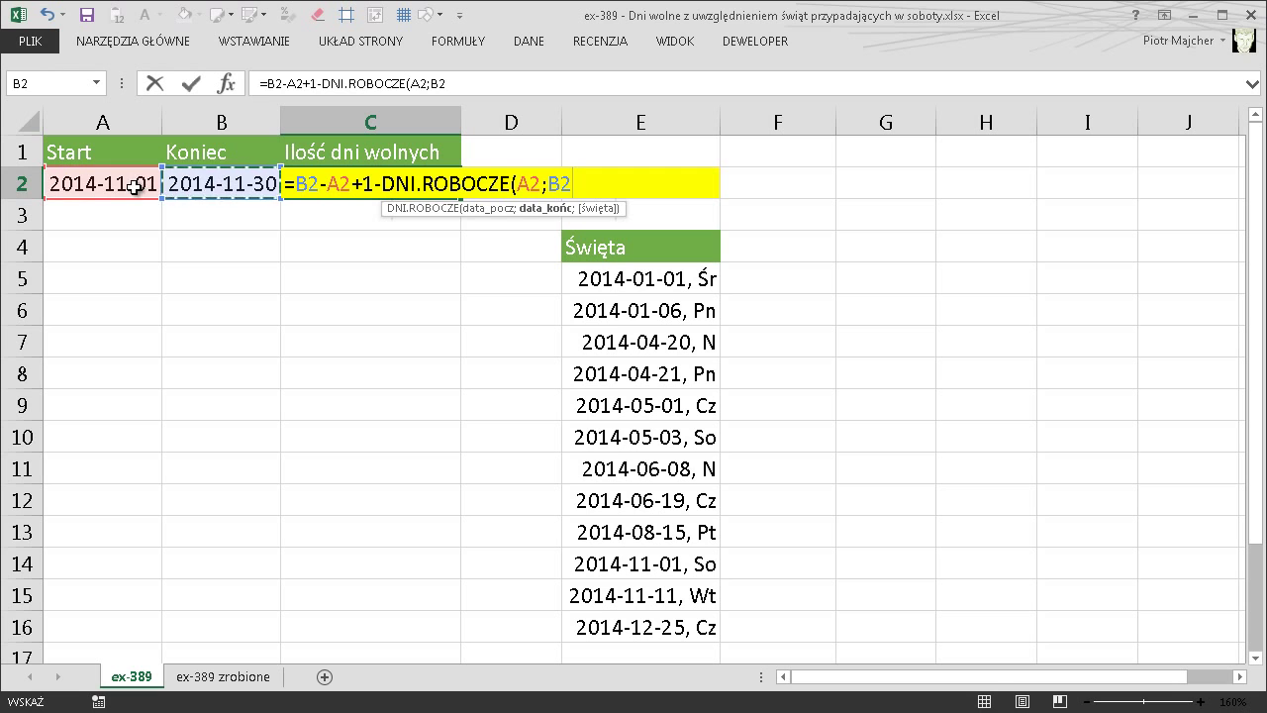
{"action": "type", "text": ";"}
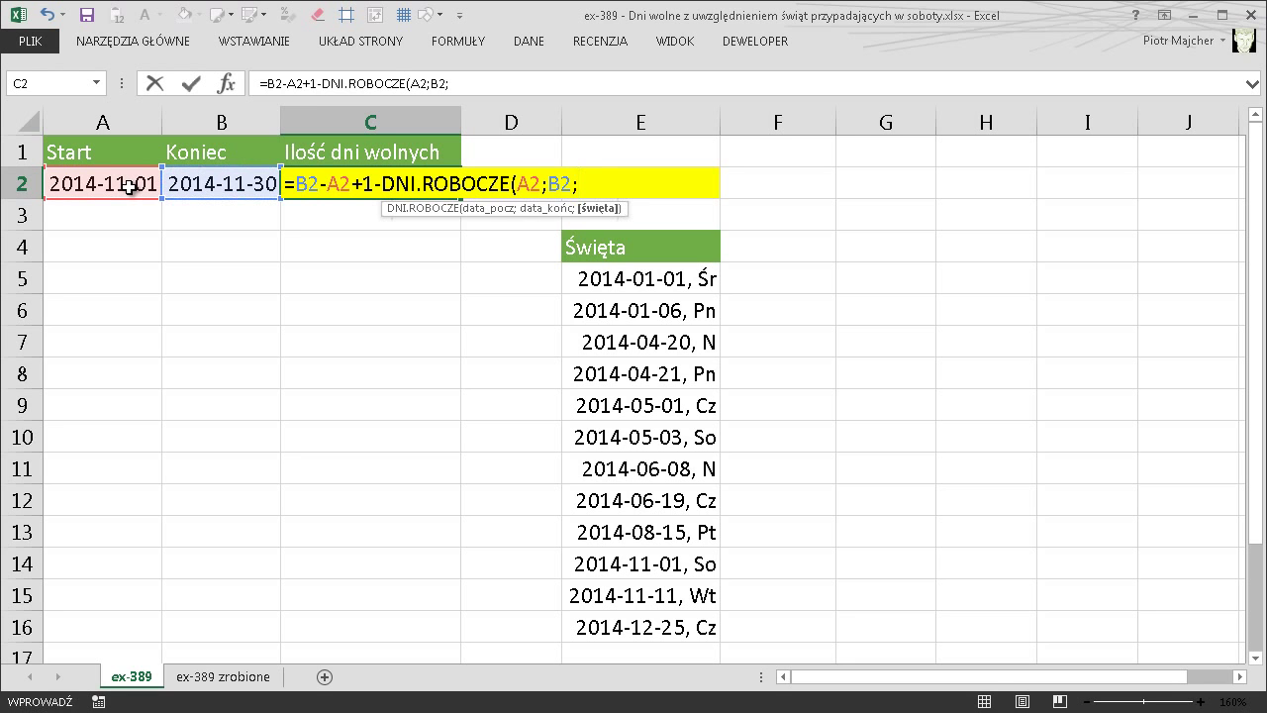
Step: Pass holidays E5:E16 as the third argument, close the bracket and commit; C2 shows 1900-01-11
{"action": "left_click_drag", "start_coordinate": [659, 279], "coordinate": [661, 626]}
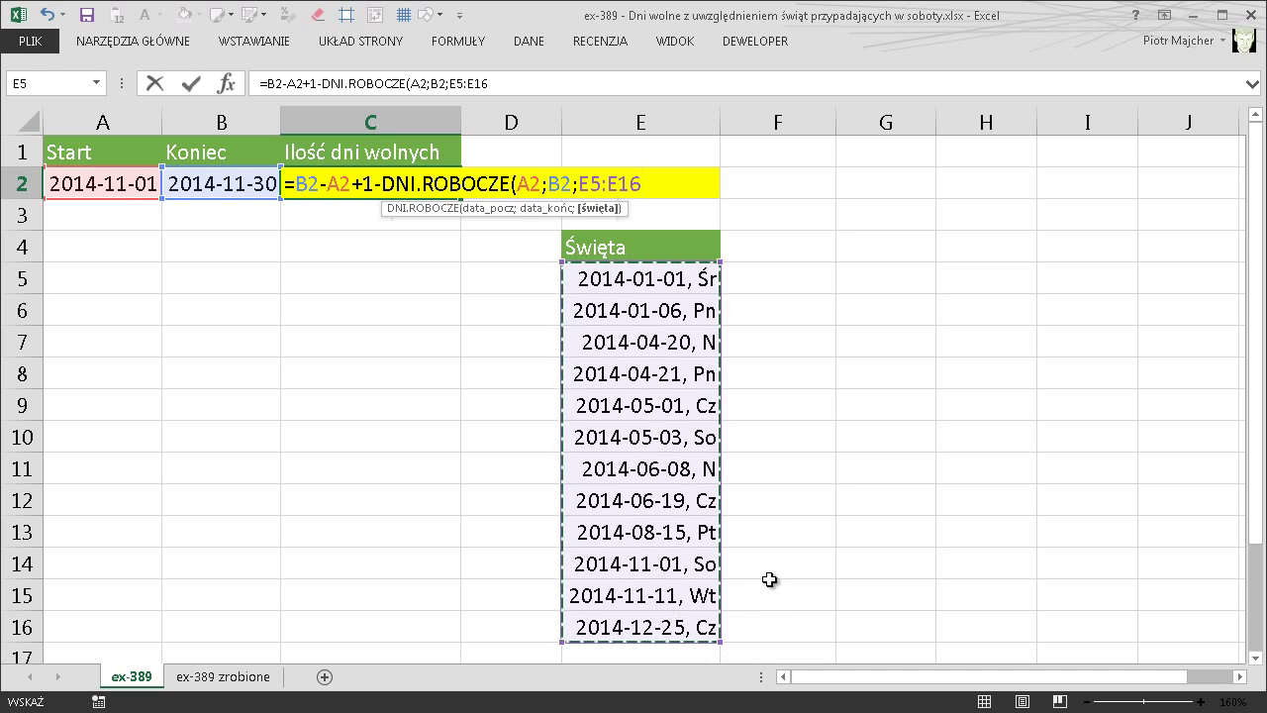
{"action": "key", "text": "ctrl+2"}
{"action": "left_click_drag", "start_coordinate": [735, 567], "coordinate": [857, 552]}
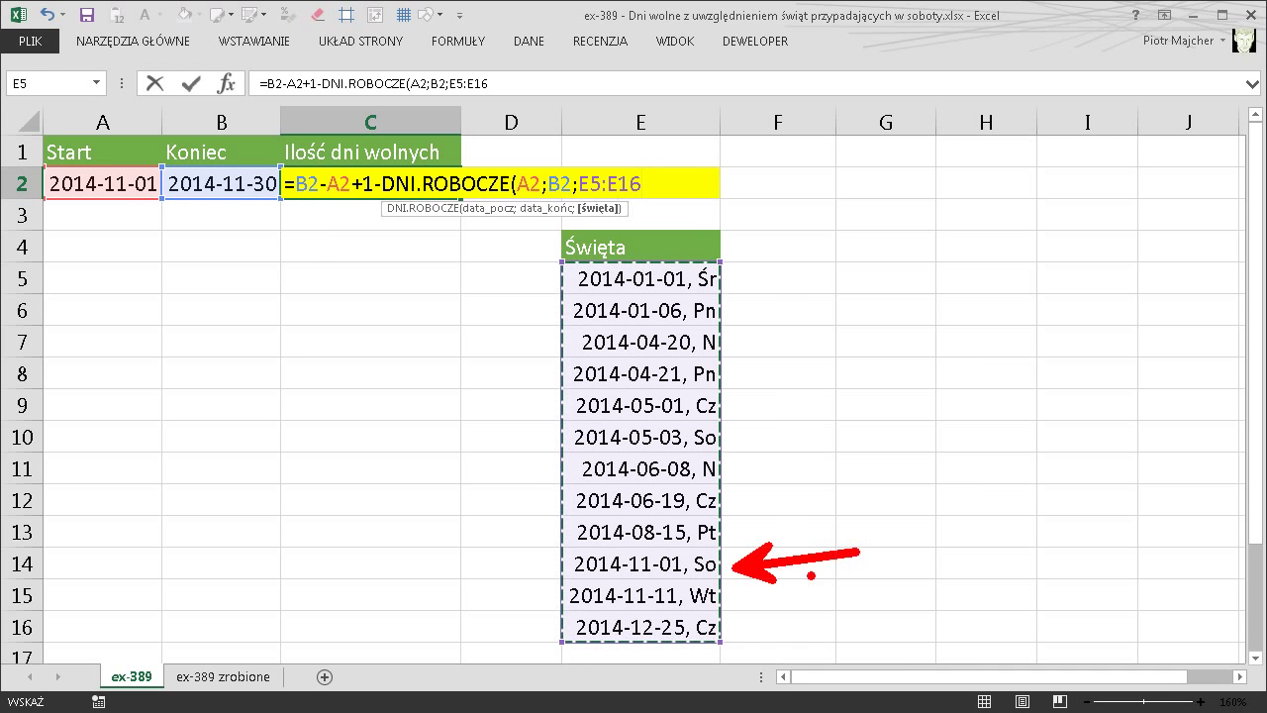
{"action": "left_click_drag", "start_coordinate": [727, 595], "coordinate": [824, 592]}
{"action": "left_click_drag", "start_coordinate": [90, 214], "coordinate": [246, 239]}
{"action": "key", "text": "Escape"}
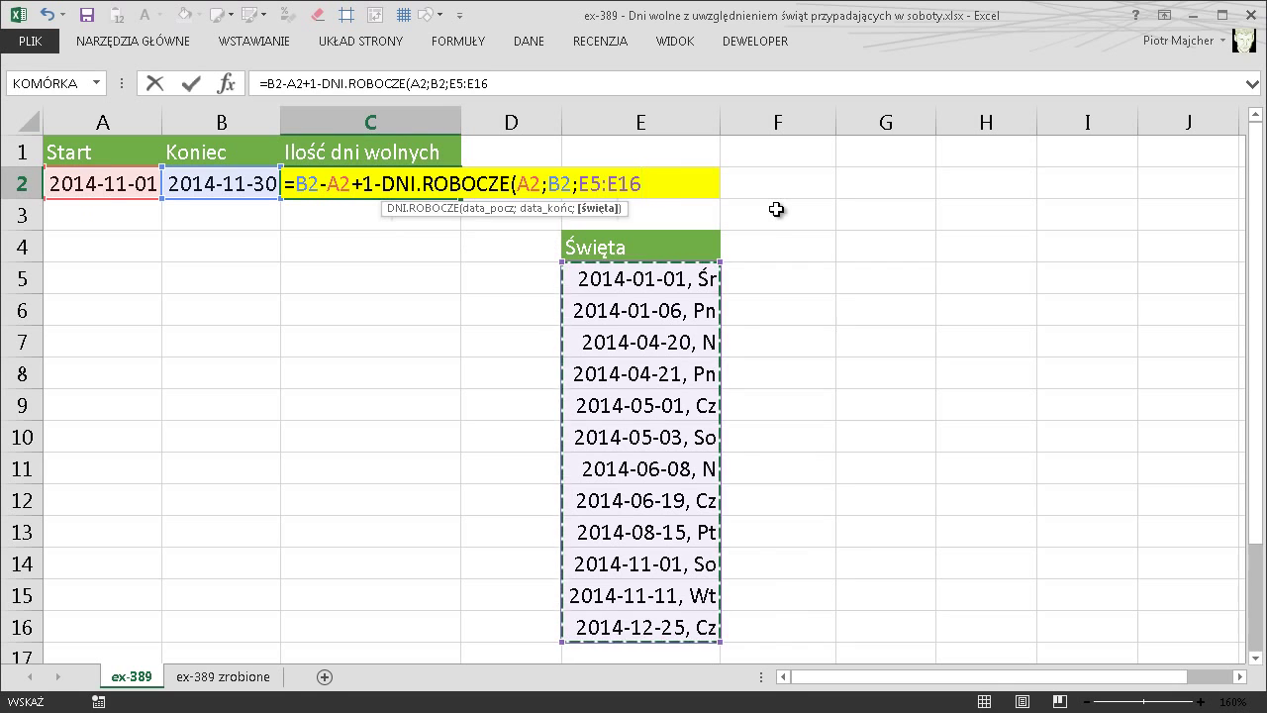
{"action": "type", "text": ")"}
{"action": "key", "text": "Return"}
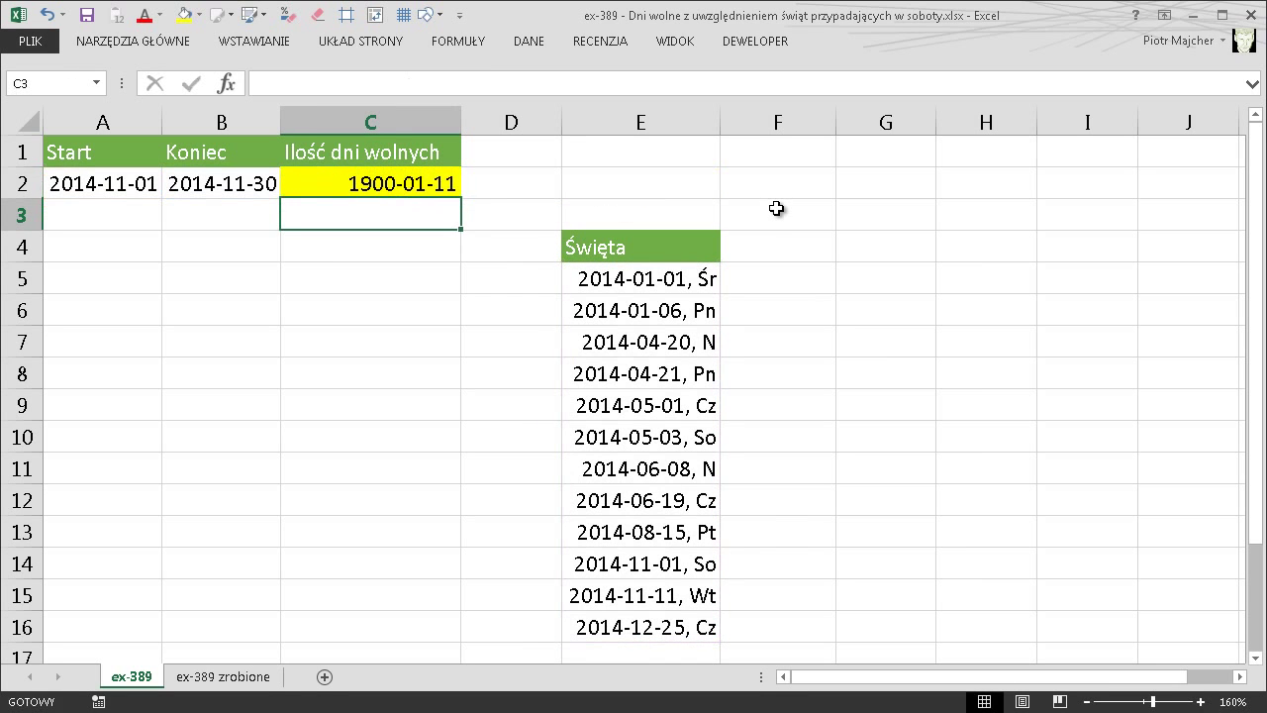
{"action": "left_click", "coordinate": [428, 188]}
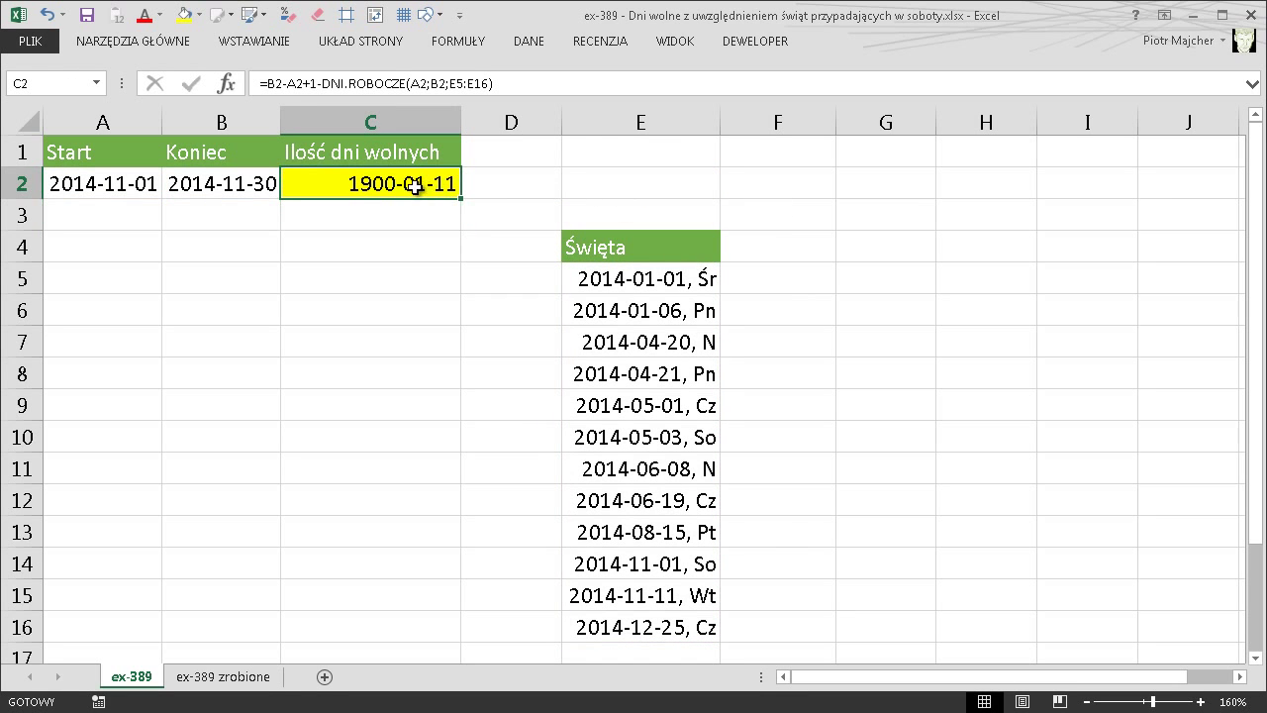
{"action": "right_click", "coordinate": [414, 186]}
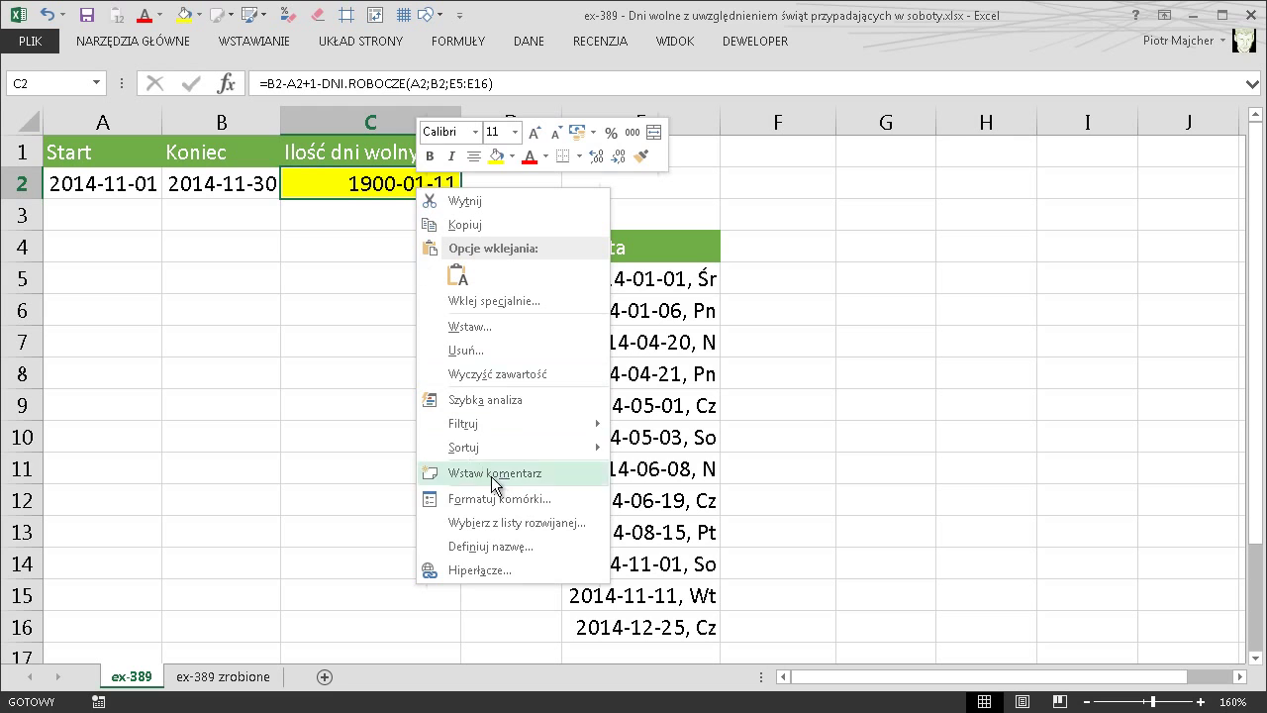
{"action": "left_click", "coordinate": [511, 498]}
{"action": "left_click", "coordinate": [316, 340]}
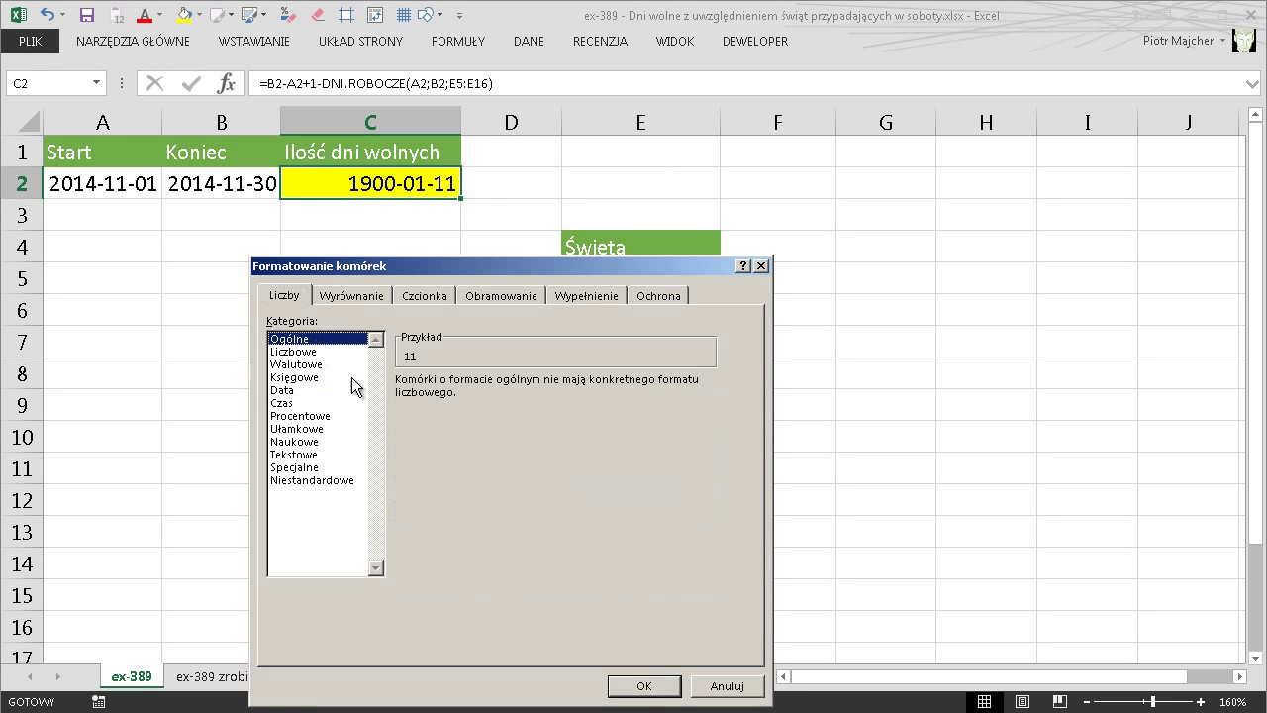
{"action": "left_click", "coordinate": [645, 686]}
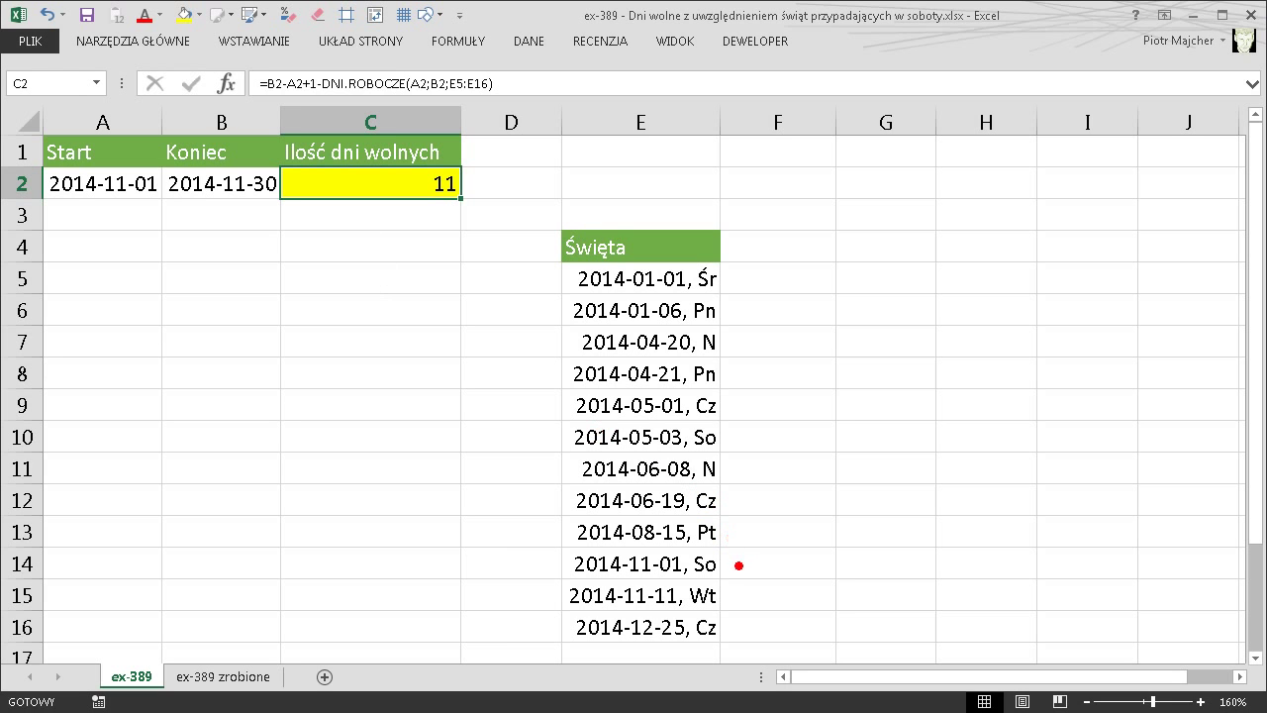
{"action": "left_click_drag", "start_coordinate": [739, 565], "coordinate": [870, 540]}
{"action": "mouse_move", "coordinate": [472, 183]}
{"action": "left_mouse_down"}
{"action": "mouse_move", "coordinate": [510, 183]}
{"action": "mouse_move", "coordinate": [487, 206]}
{"action": "left_mouse_up"}
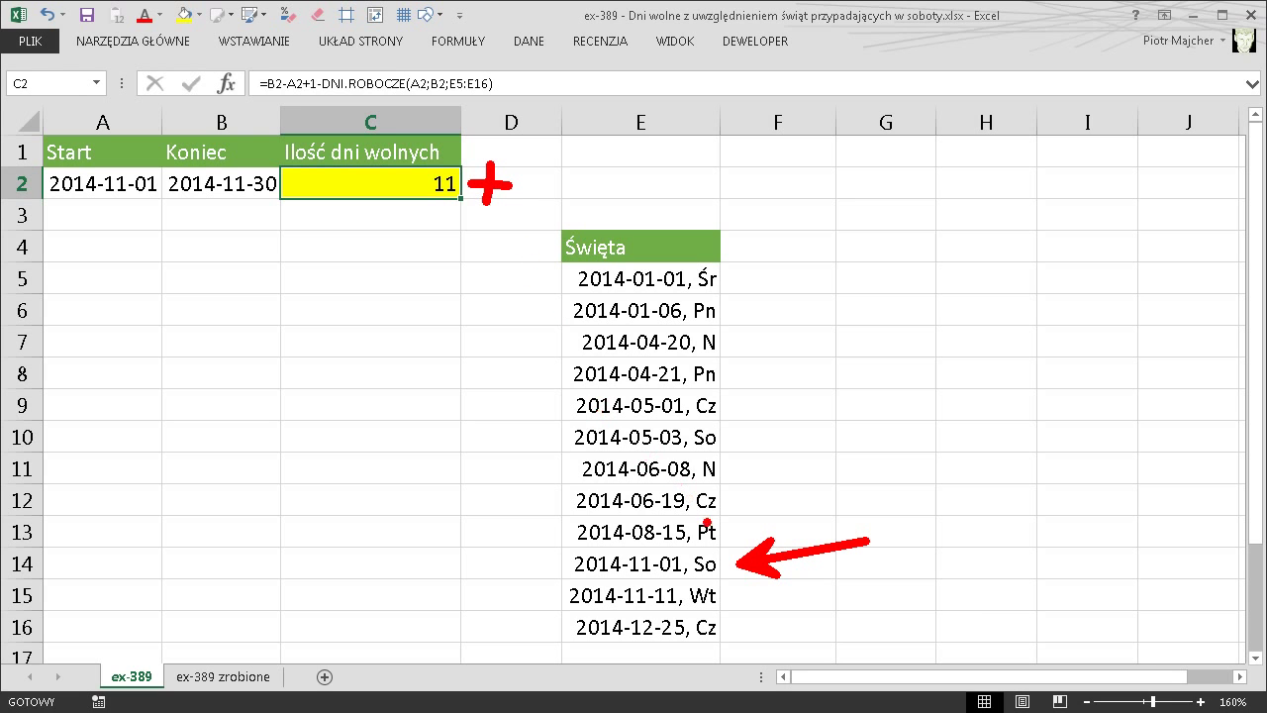
{"action": "left_click_drag", "start_coordinate": [117, 212], "coordinate": [220, 245]}
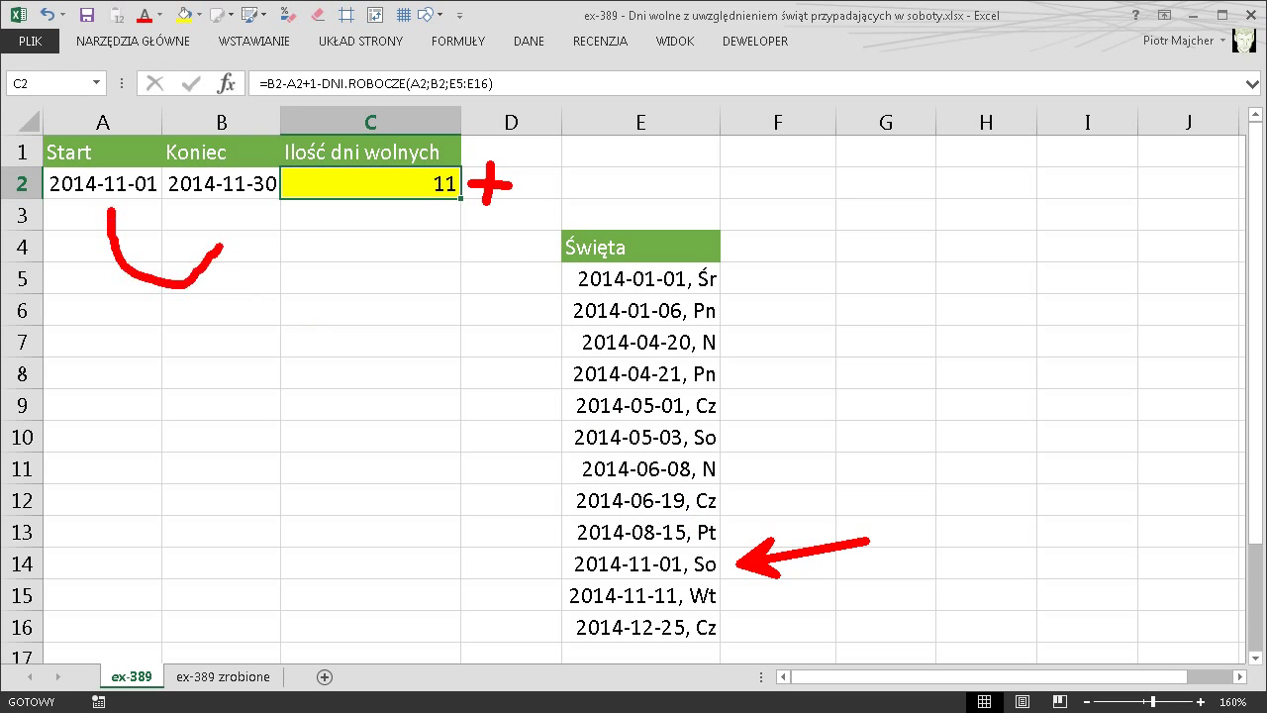
{"action": "key", "text": "Escape"}
Step: Append +SUMA.ILOCZYNÓW to the end of C2's formula
{"action": "double_click", "coordinate": [440, 183]}
{"action": "left_click", "coordinate": [659, 182]}
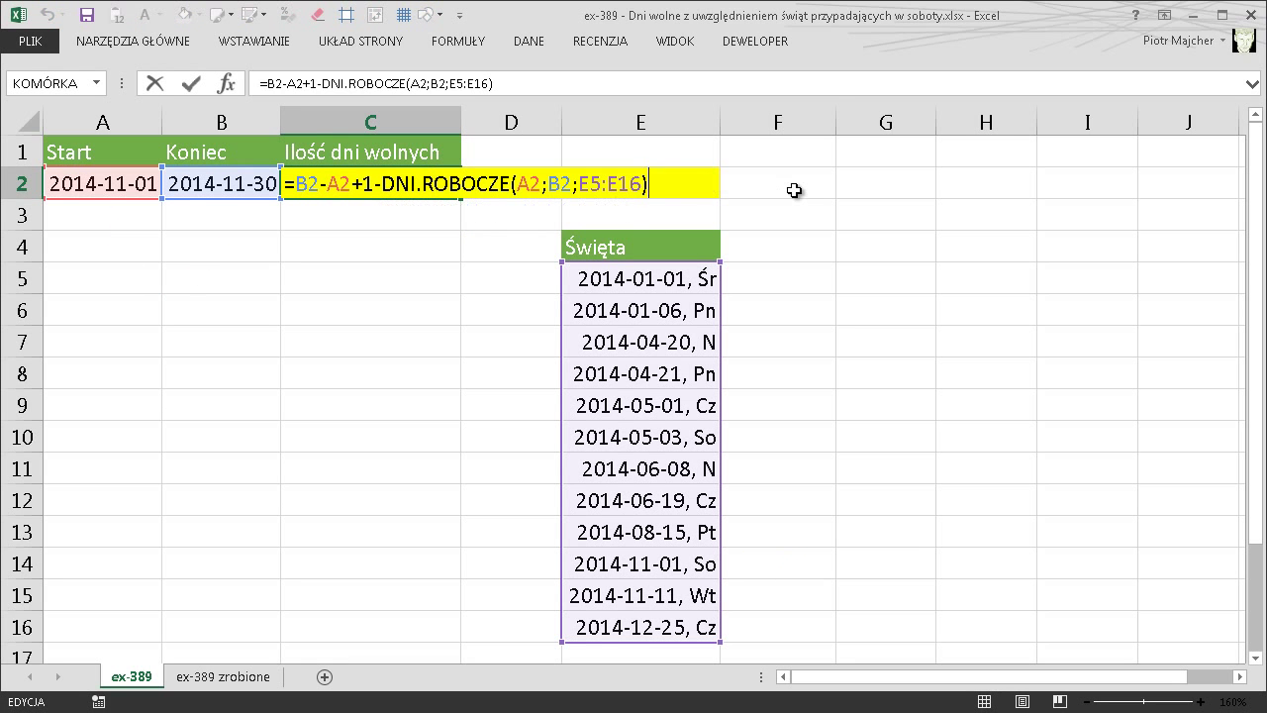
{"action": "type", "text": "+"}
{"action": "type", "text": "suma"}
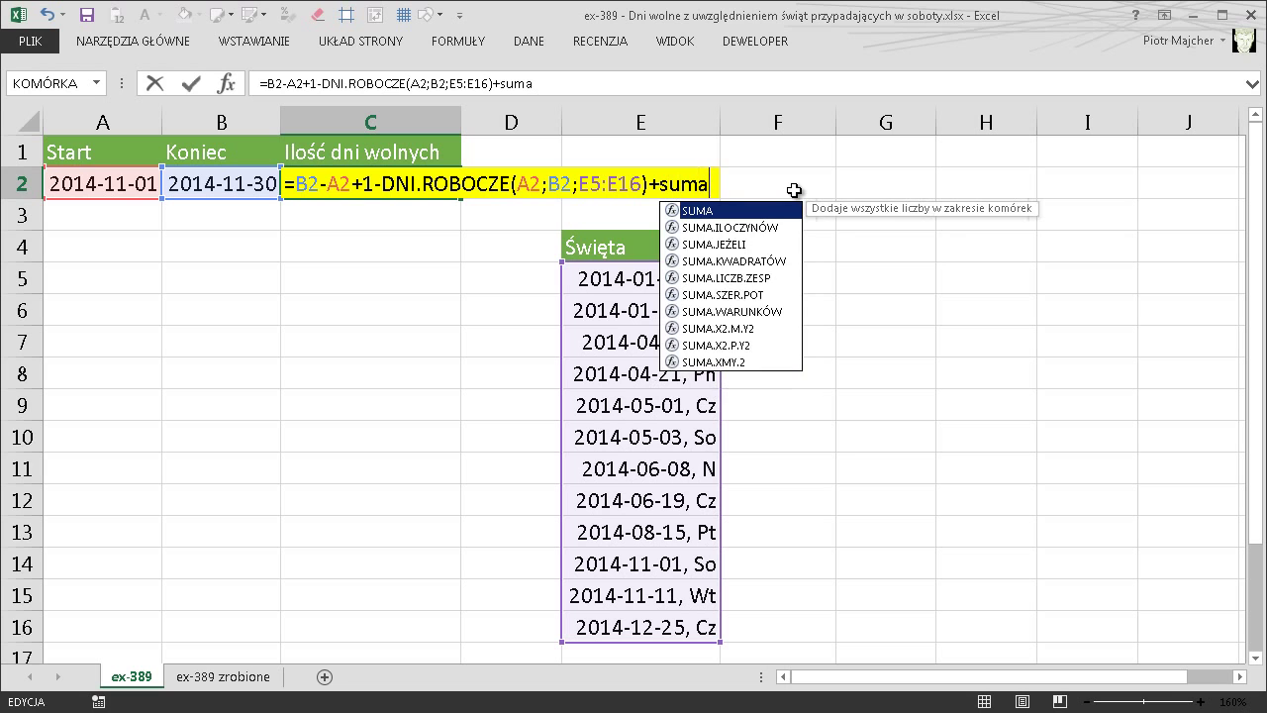
{"action": "key", "text": "Down"}
{"action": "key", "text": "Tab"}
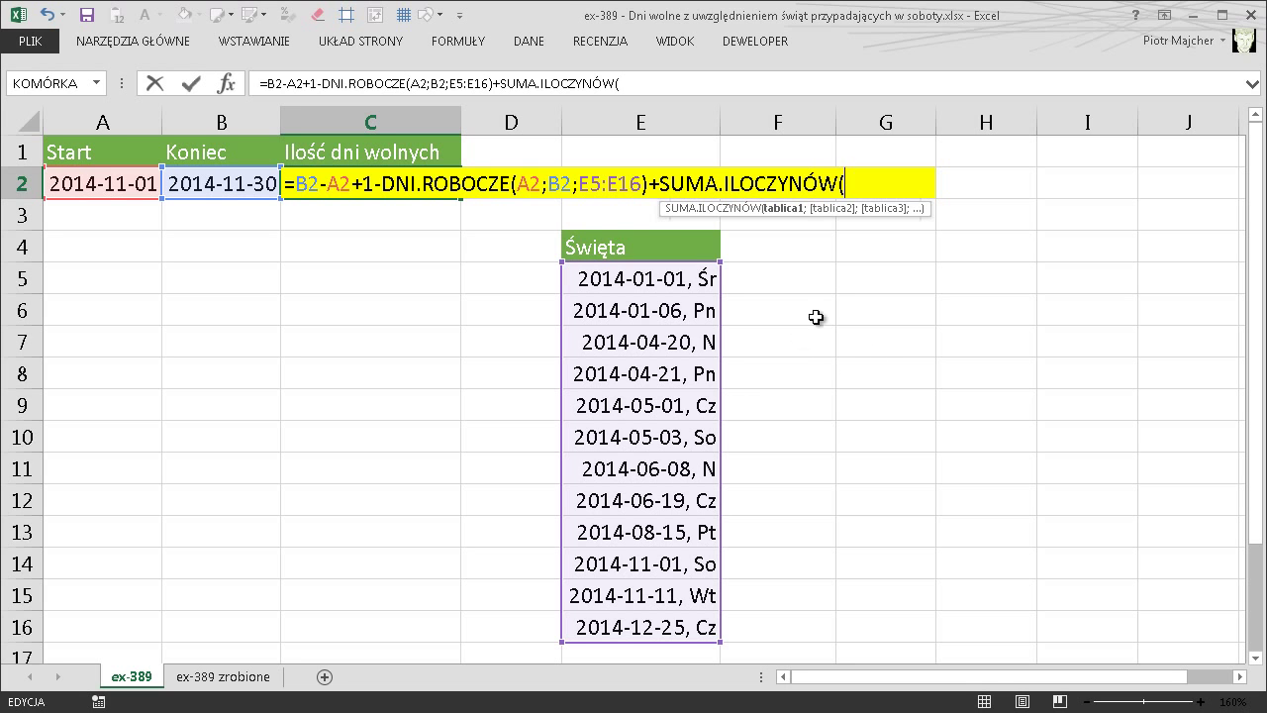
Step: Inside it, add (DZIEŃ.TYG(E5:E16;2 to get each holiday's weekday
{"action": "type", "text": "("}
{"action": "type", "text": "dzie"}
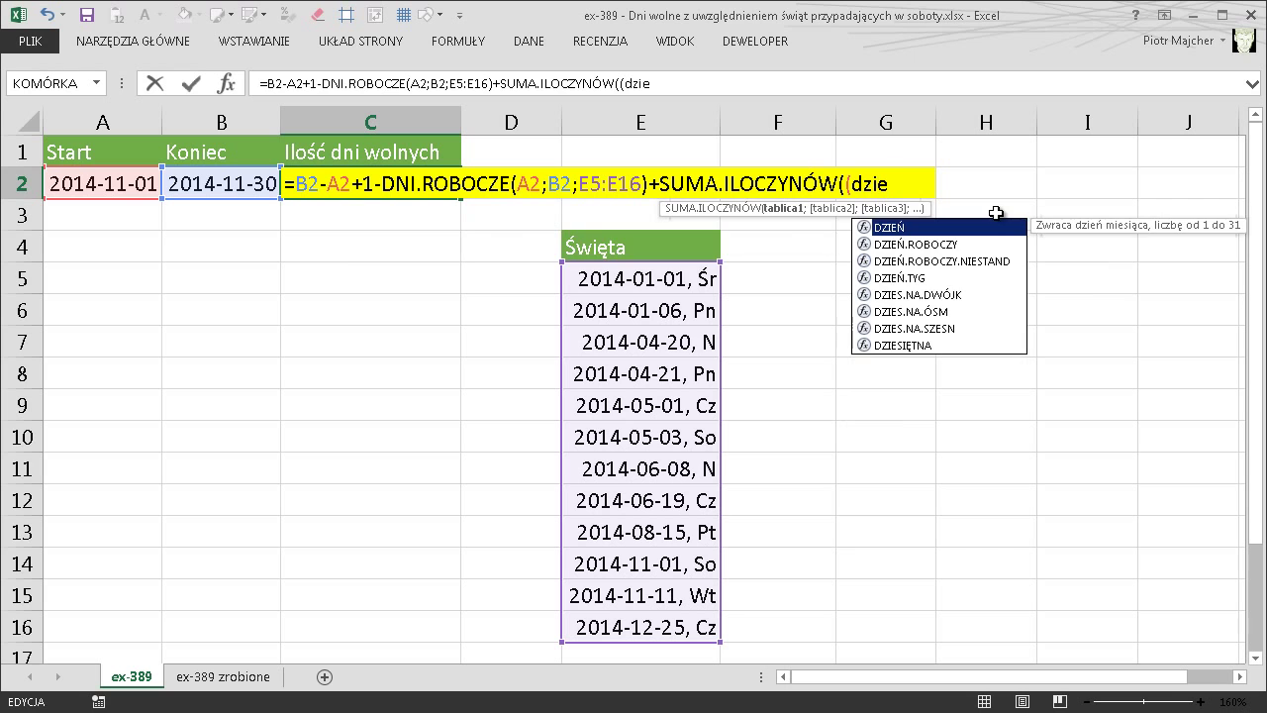
{"action": "key", "text": "Down"}
{"action": "key", "text": "Down"}
{"action": "key", "text": "Down"}
{"action": "key", "text": "Tab"}
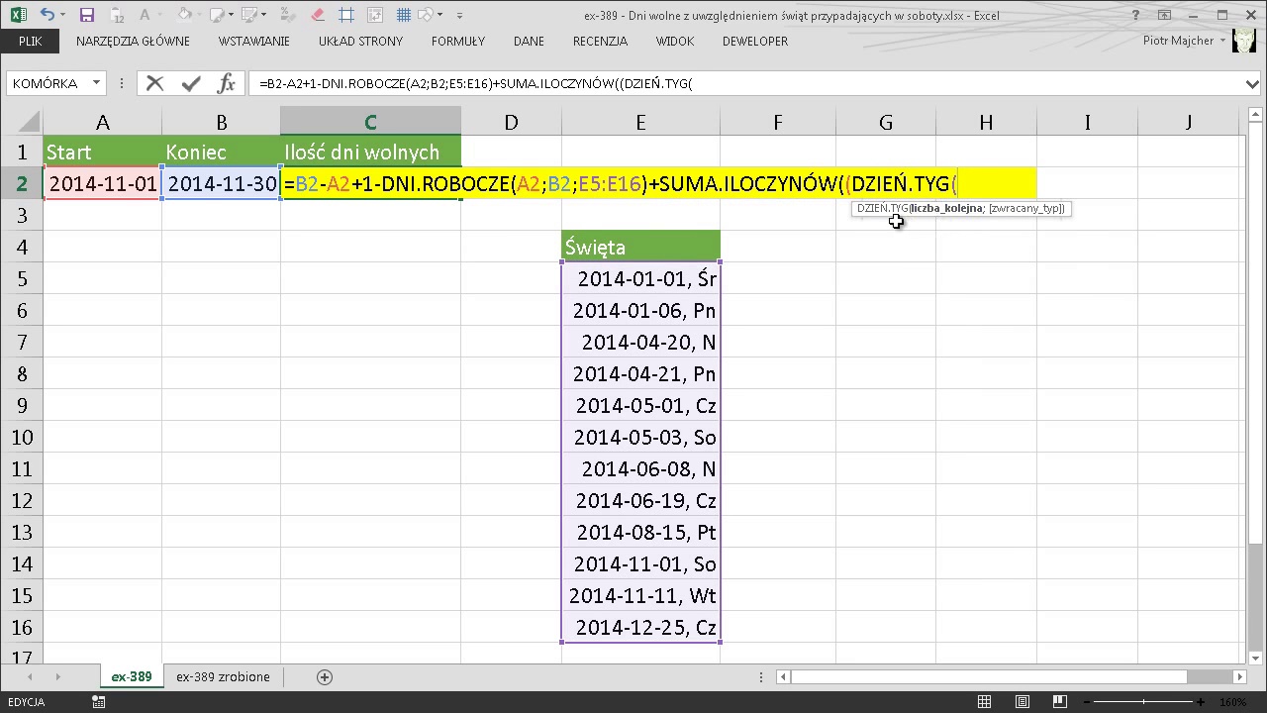
{"action": "left_click_drag", "start_coordinate": [657, 280], "coordinate": [643, 619]}
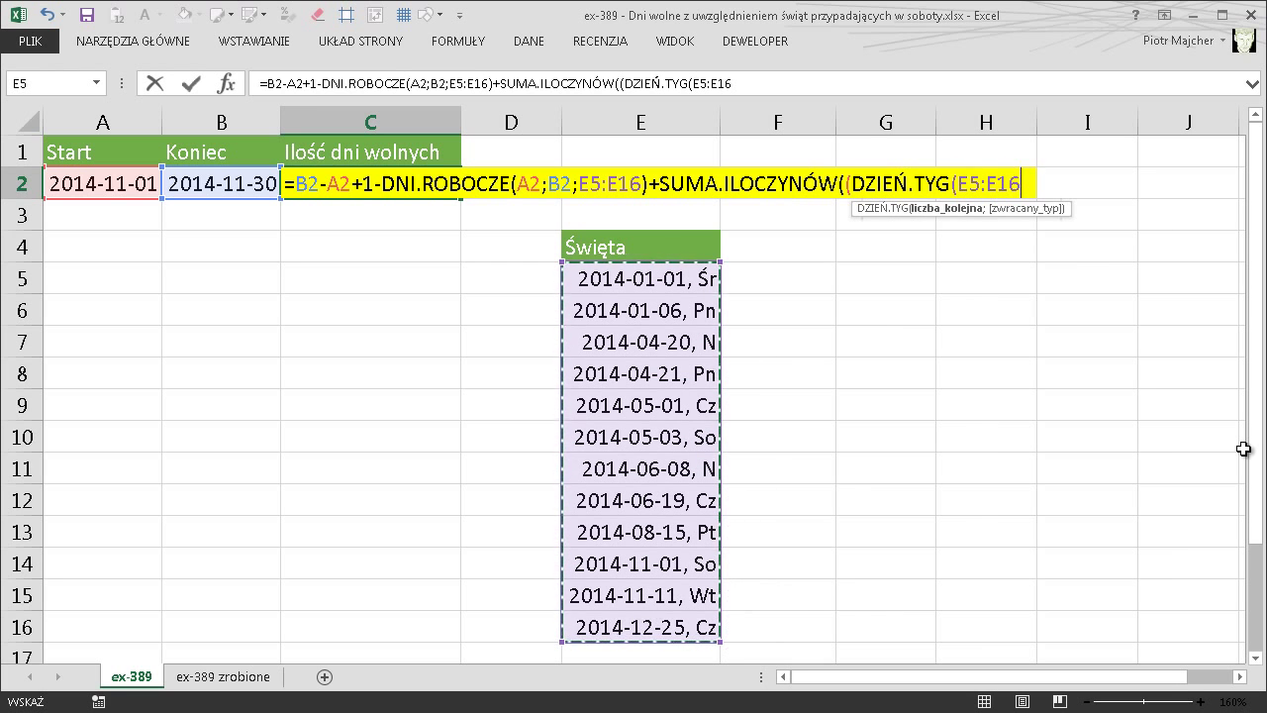
{"action": "type", "text": ";2"}
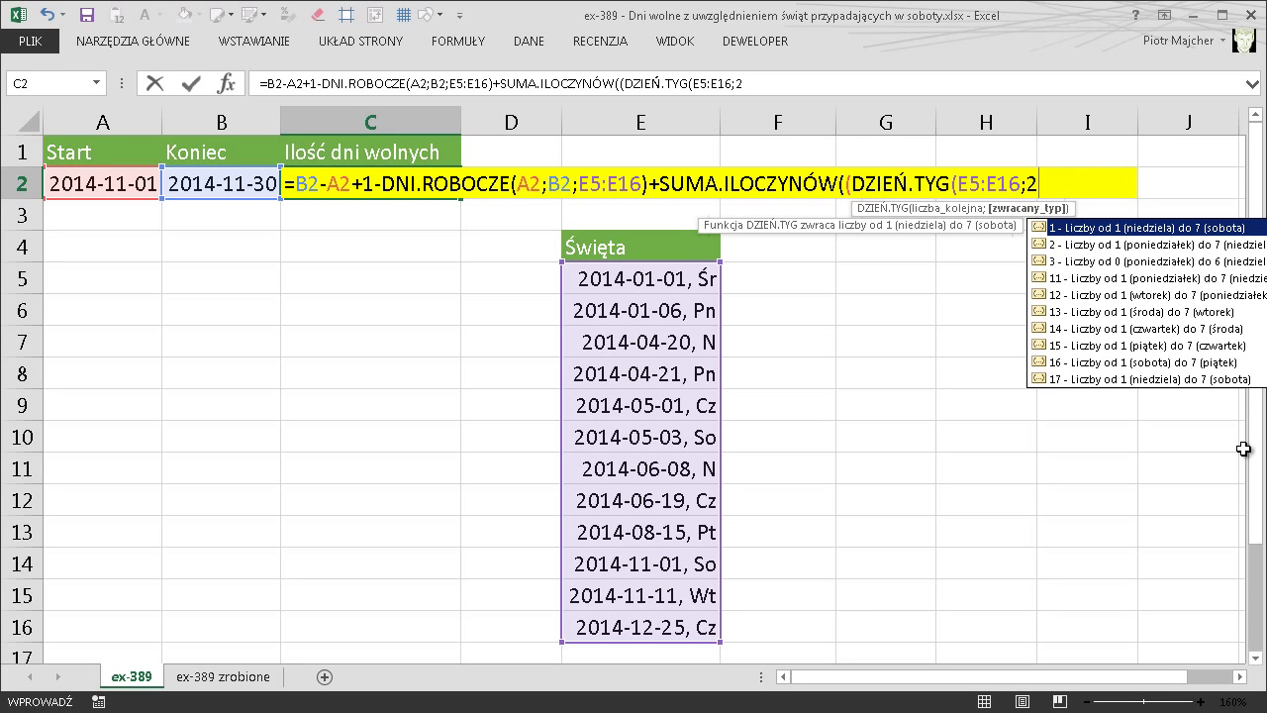
Step: Complete the Saturday test =6, preview its TRUE/FALSE array with F9, then undo the evaluation
{"action": "type", "text": ")"}
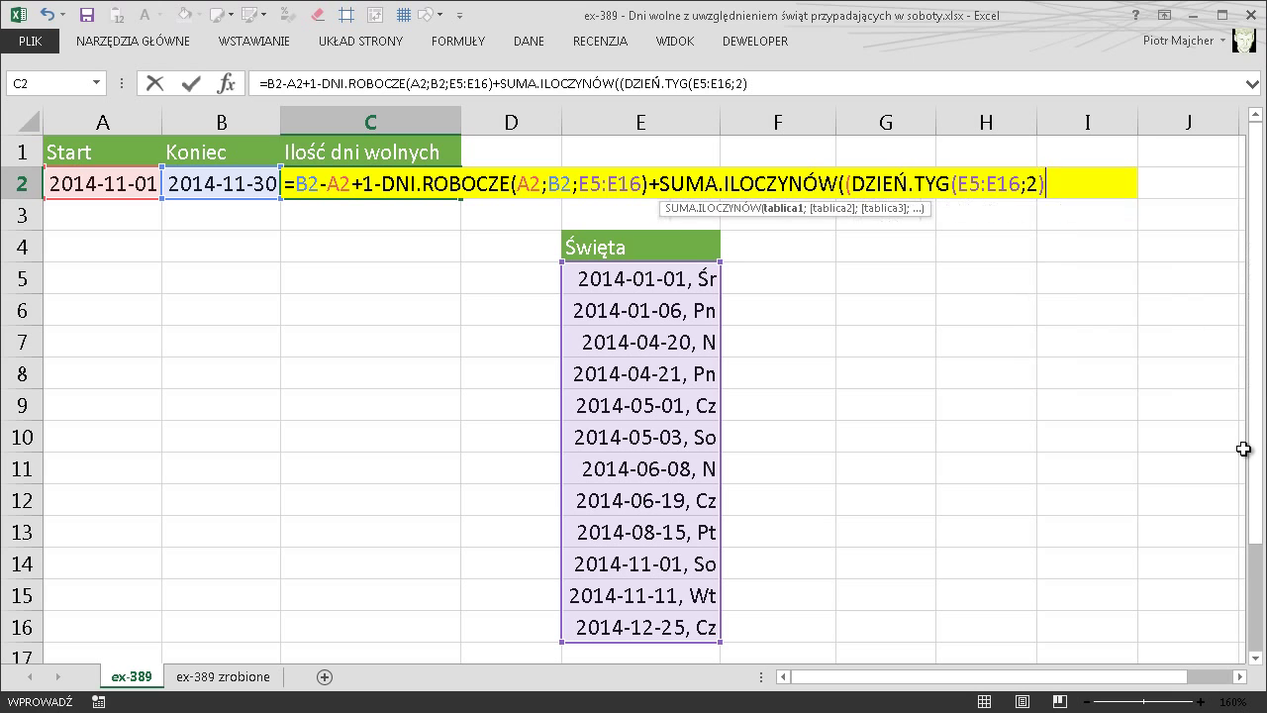
{"action": "type", "text": "=6"}
{"action": "left_click_drag", "start_coordinate": [844, 184], "coordinate": [1092, 204]}
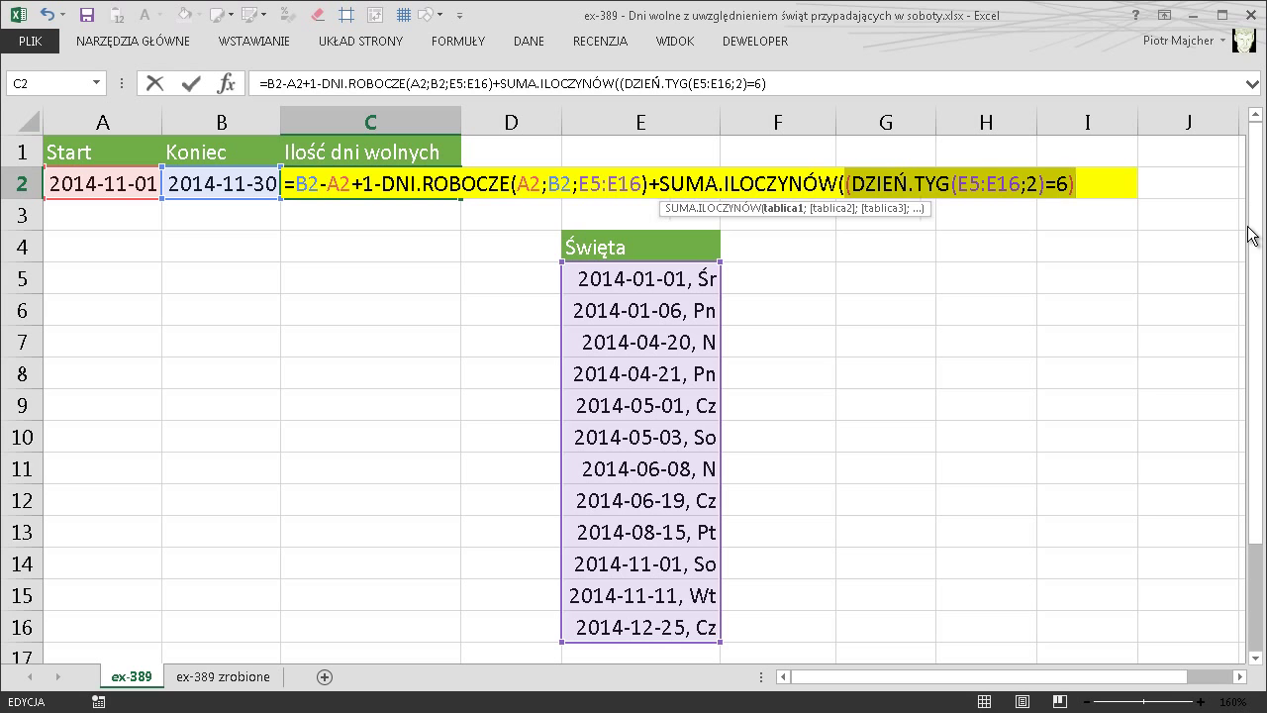
{"action": "key", "text": "F9"}
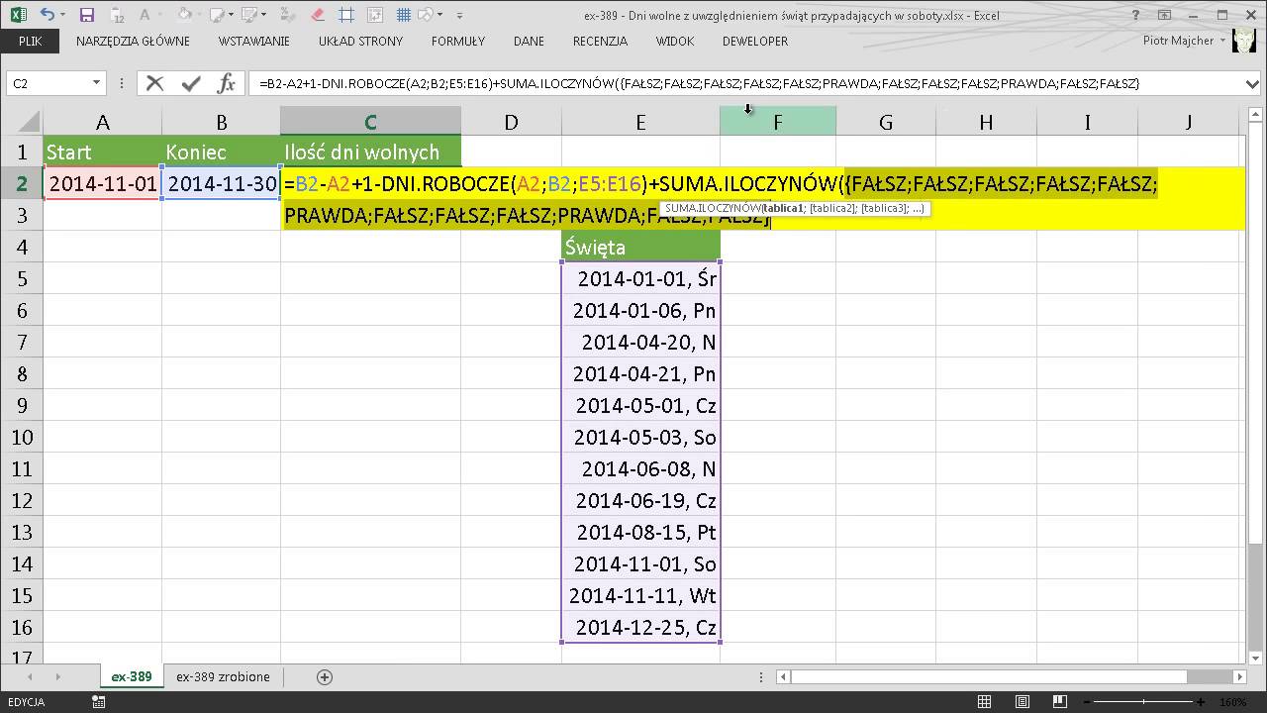
{"action": "left_click_drag", "start_coordinate": [673, 214], "coordinate": [835, 315]}
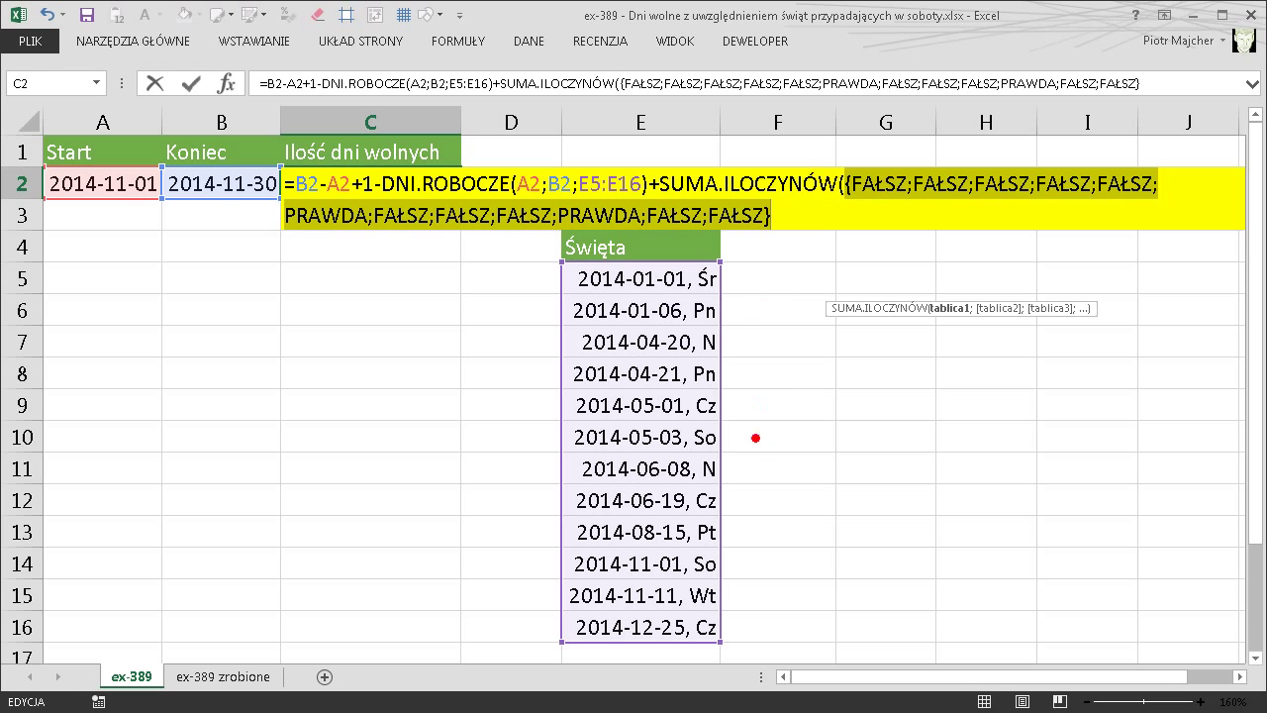
{"action": "left_click_drag", "start_coordinate": [734, 561], "coordinate": [869, 559]}
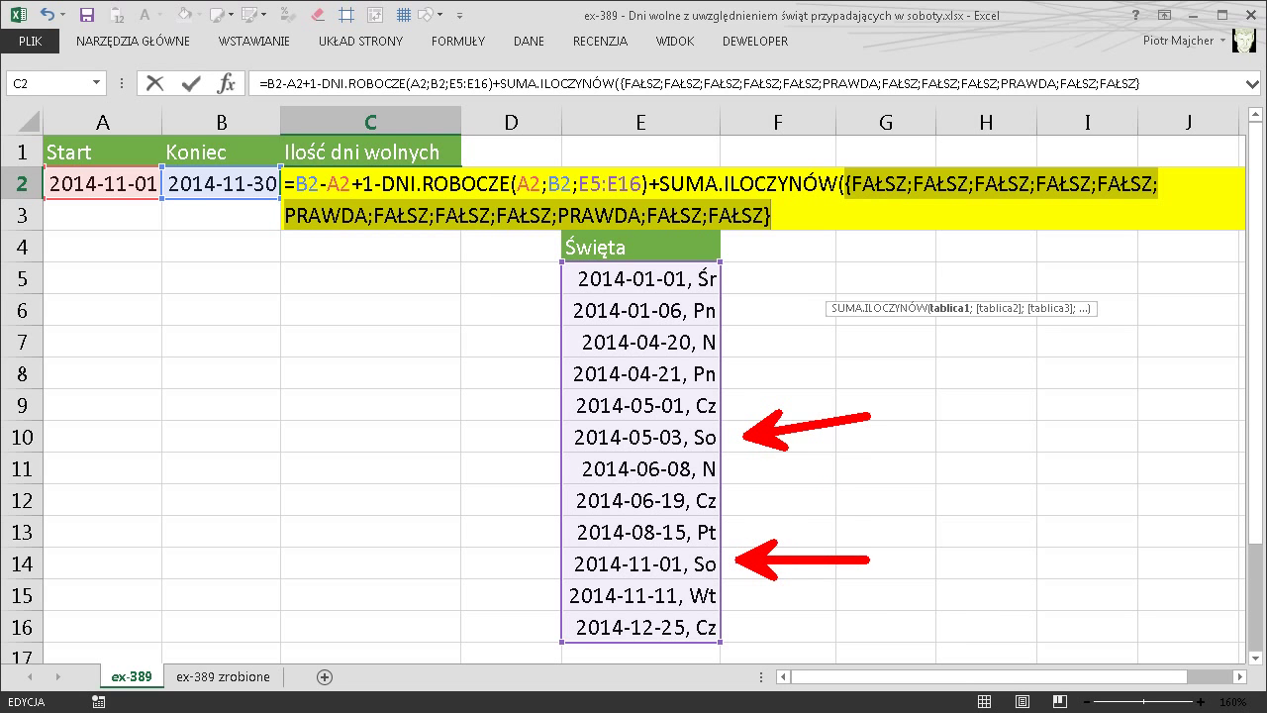
{"action": "key", "text": "Escape"}
{"action": "key", "text": "ctrl+z"}
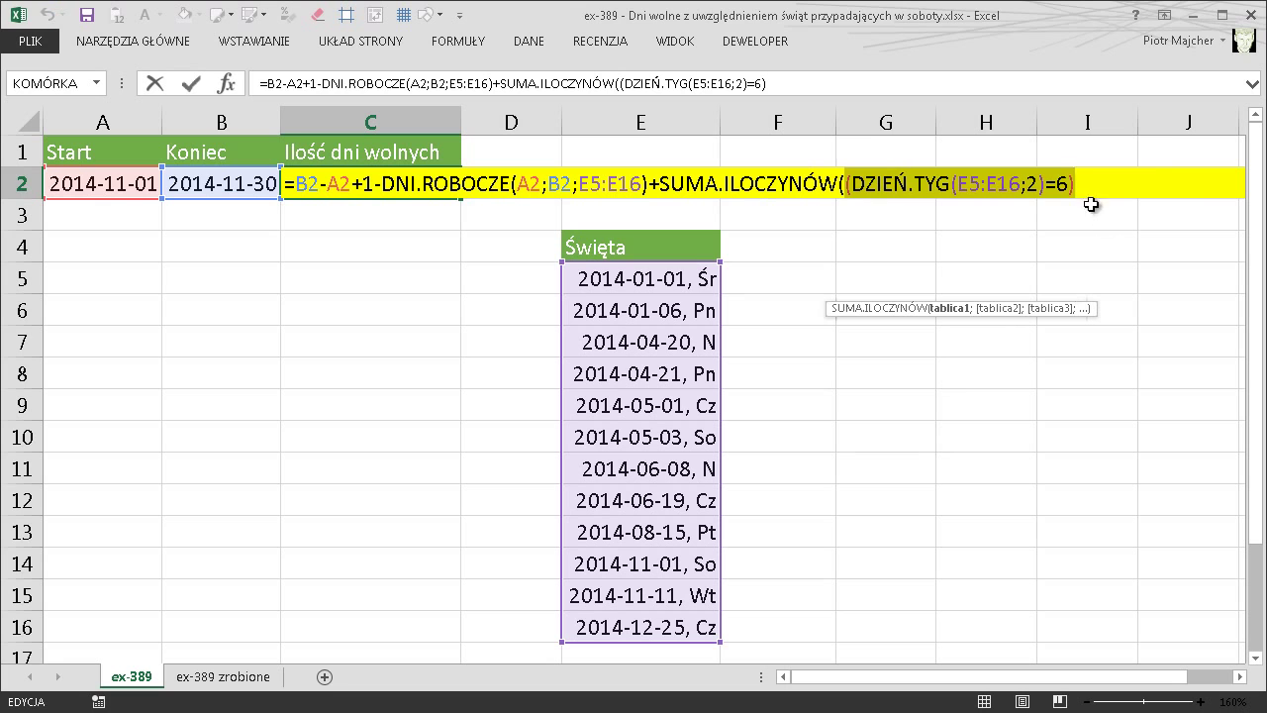
Step: Multiply by the condition that holidays E5:E16 fall on or after the start date A2
{"action": "left_click", "coordinate": [1181, 191]}
{"action": "type", "text": "*"}
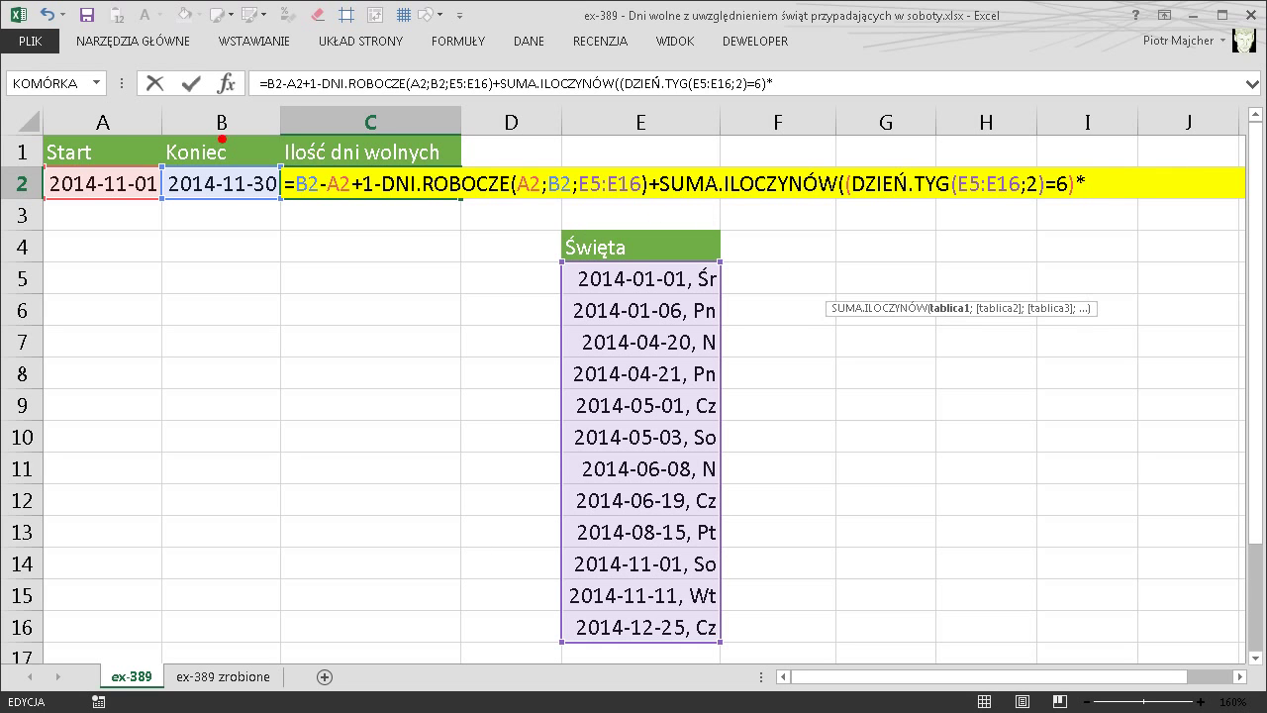
{"action": "left_click_drag", "start_coordinate": [105, 204], "coordinate": [206, 224]}
{"action": "key", "text": "Escape"}
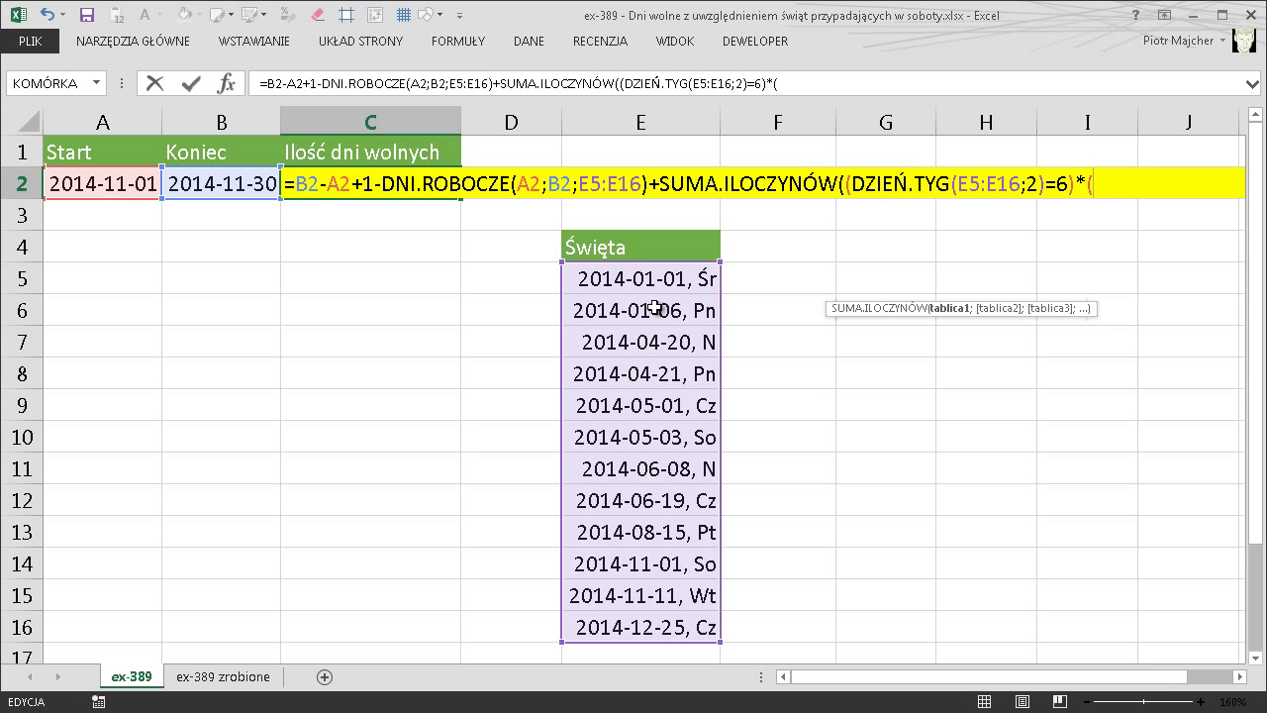
{"action": "left_click_drag", "start_coordinate": [658, 281], "coordinate": [669, 617]}
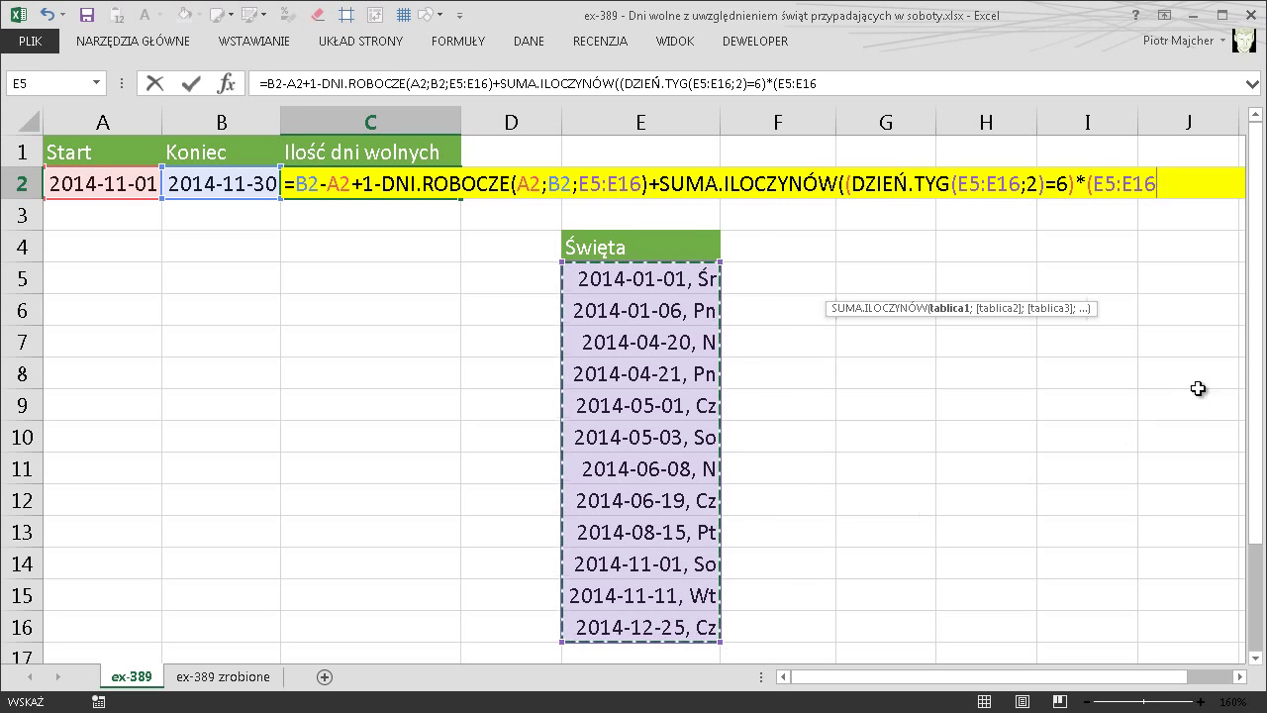
{"action": "type", "text": ">="}
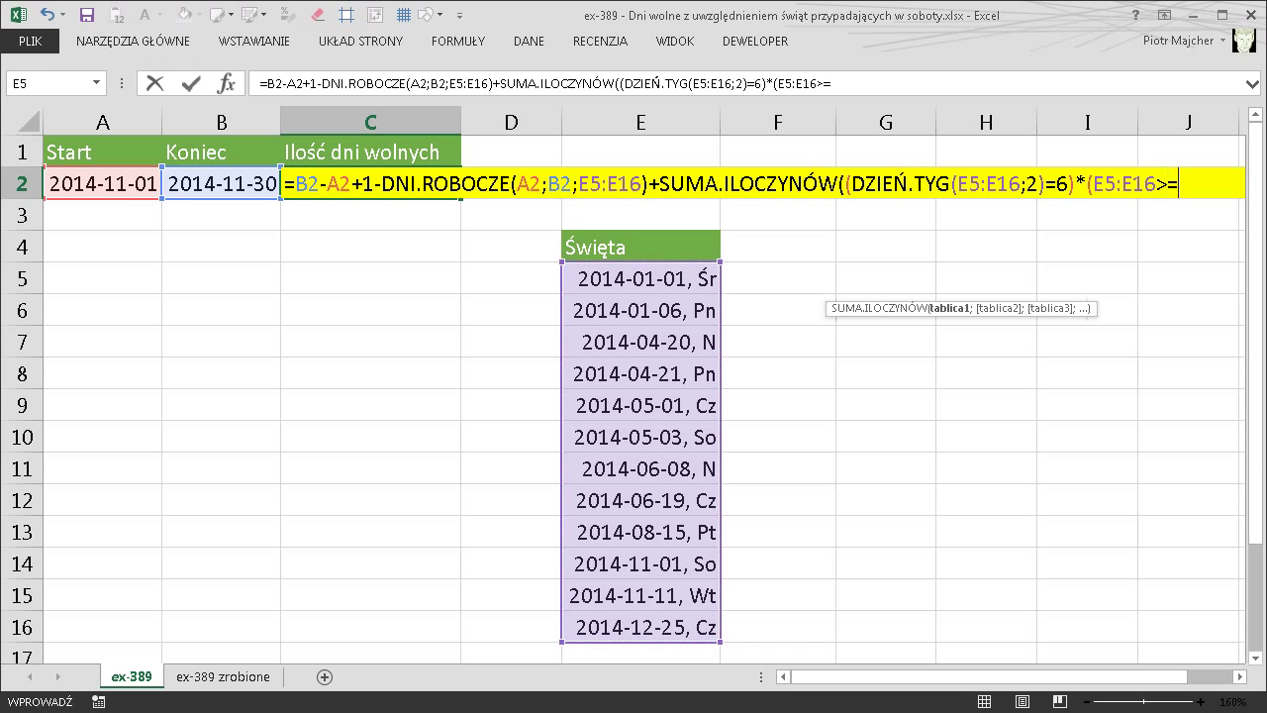
{"action": "left_click", "coordinate": [121, 184]}
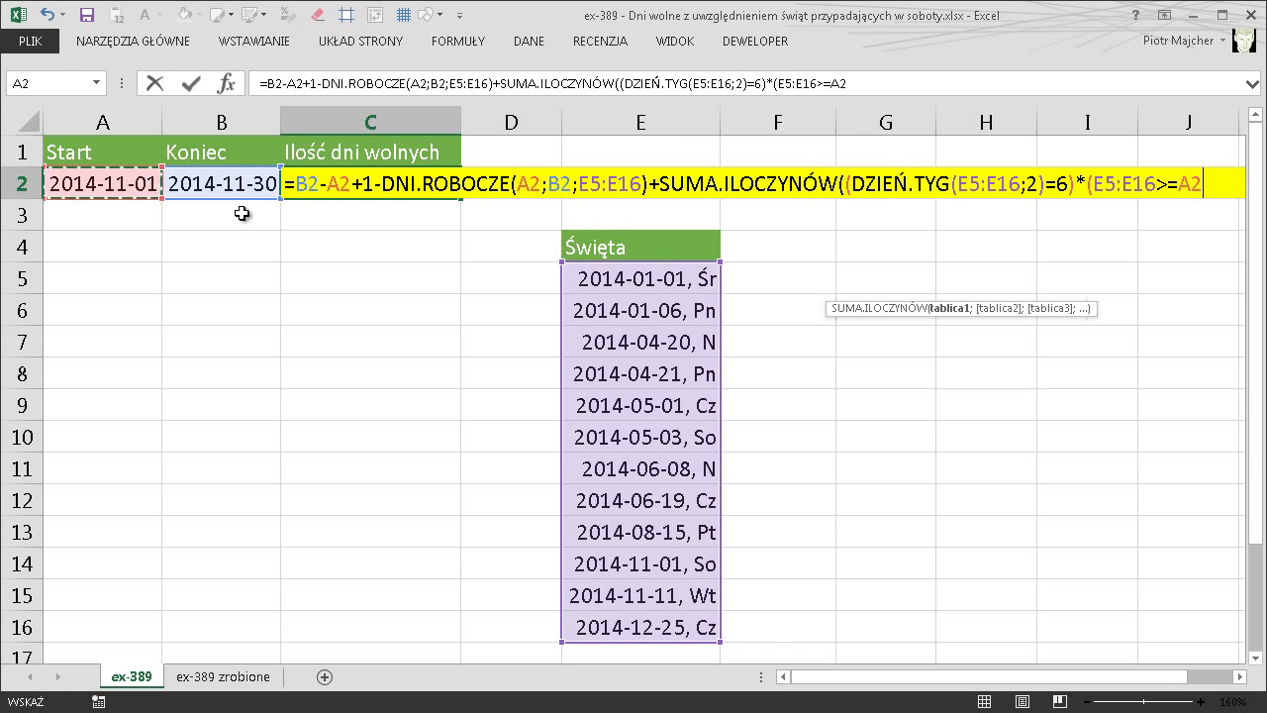
{"action": "type", "text": ")*("}
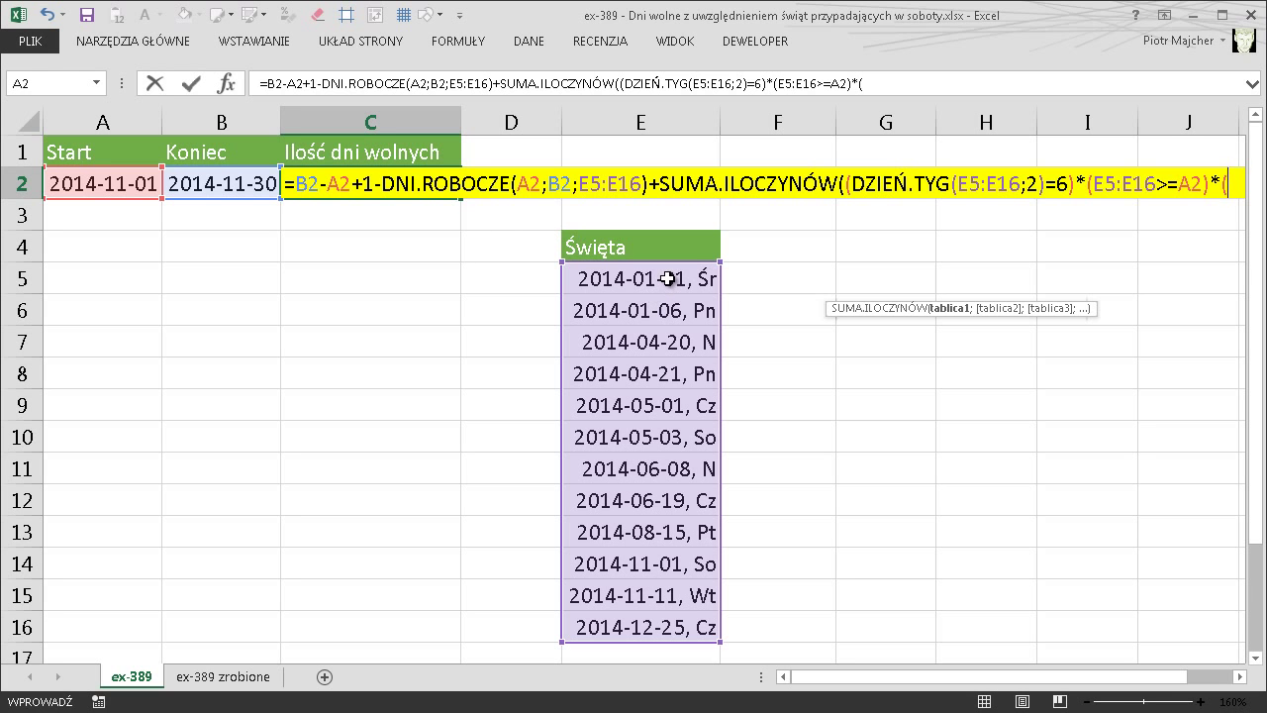
Step: Add the condition E5:E16<=B2, close the brackets and commit; C2 returns 12
{"action": "left_click_drag", "start_coordinate": [669, 279], "coordinate": [647, 617]}
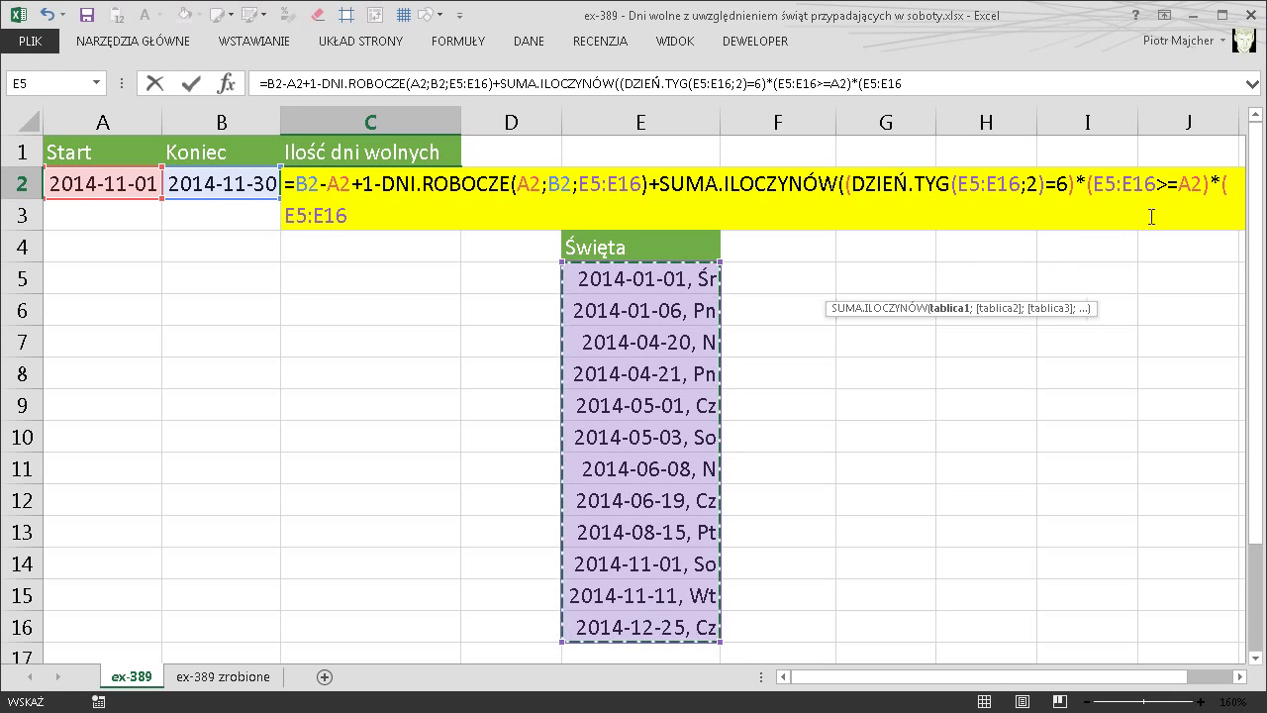
{"action": "type", "text": "<="}
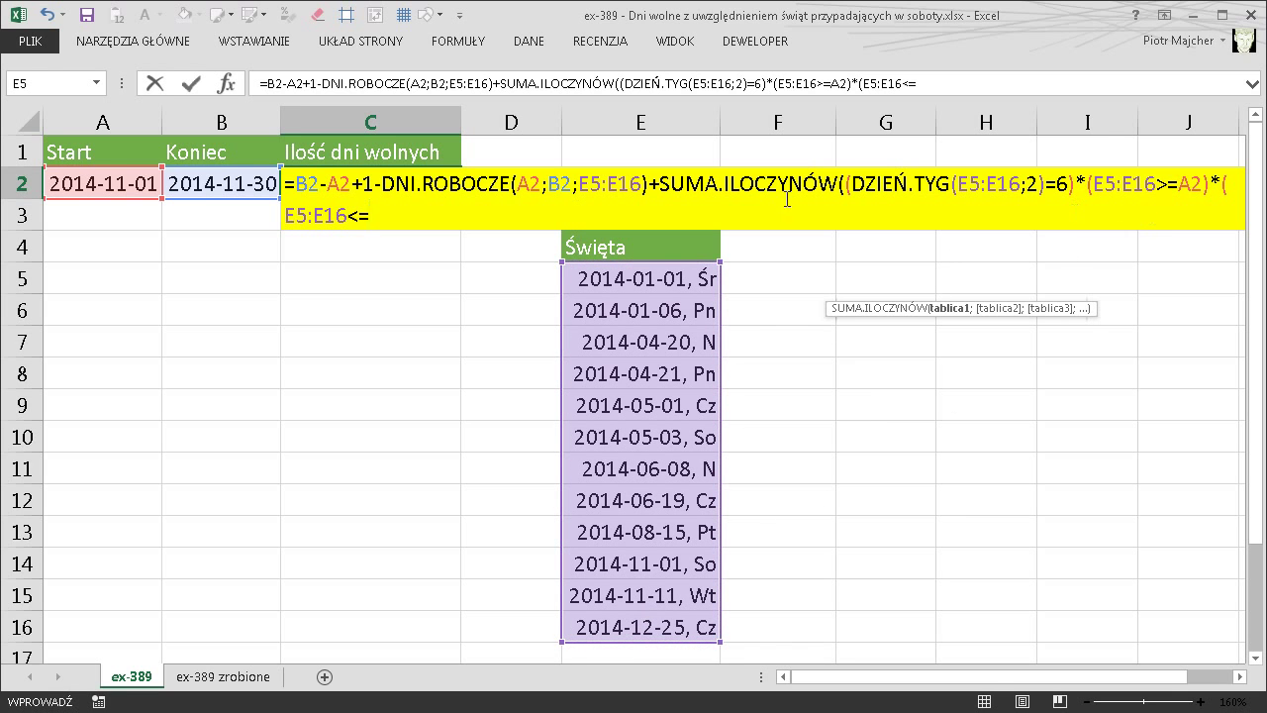
{"action": "left_click", "coordinate": [228, 170]}
{"action": "type", "text": ")"}
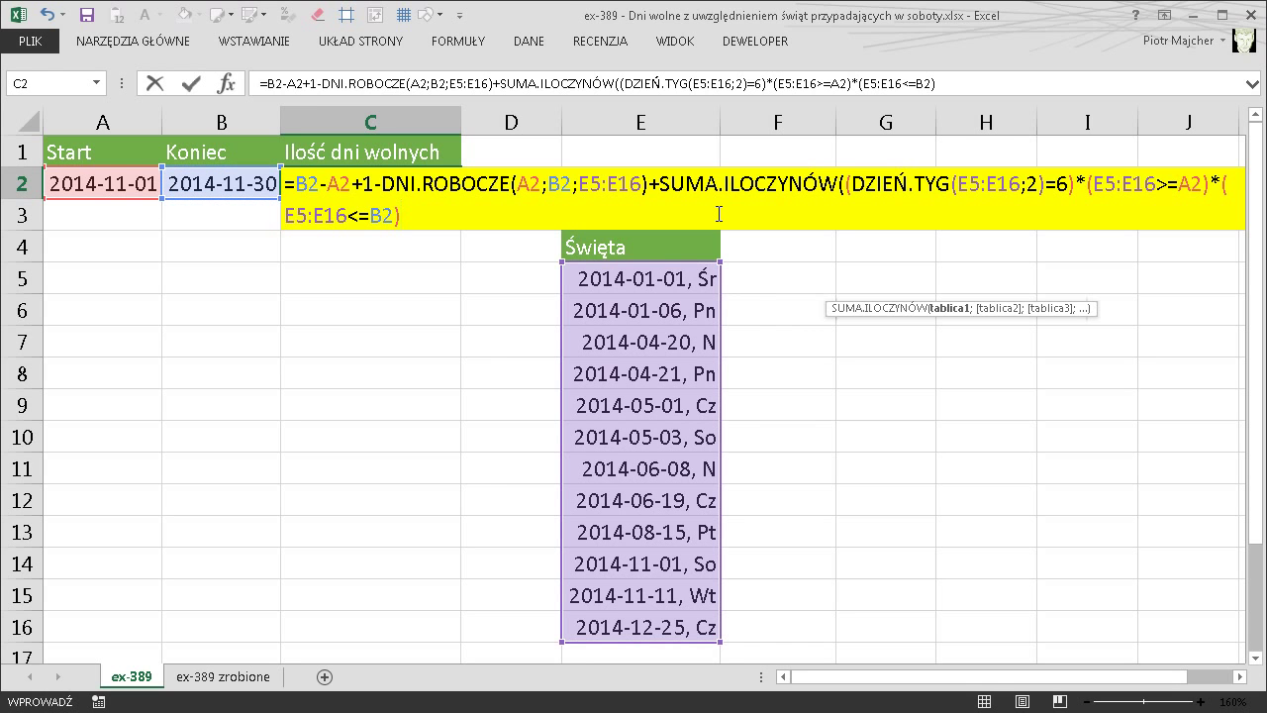
{"action": "type", "text": "_)"}
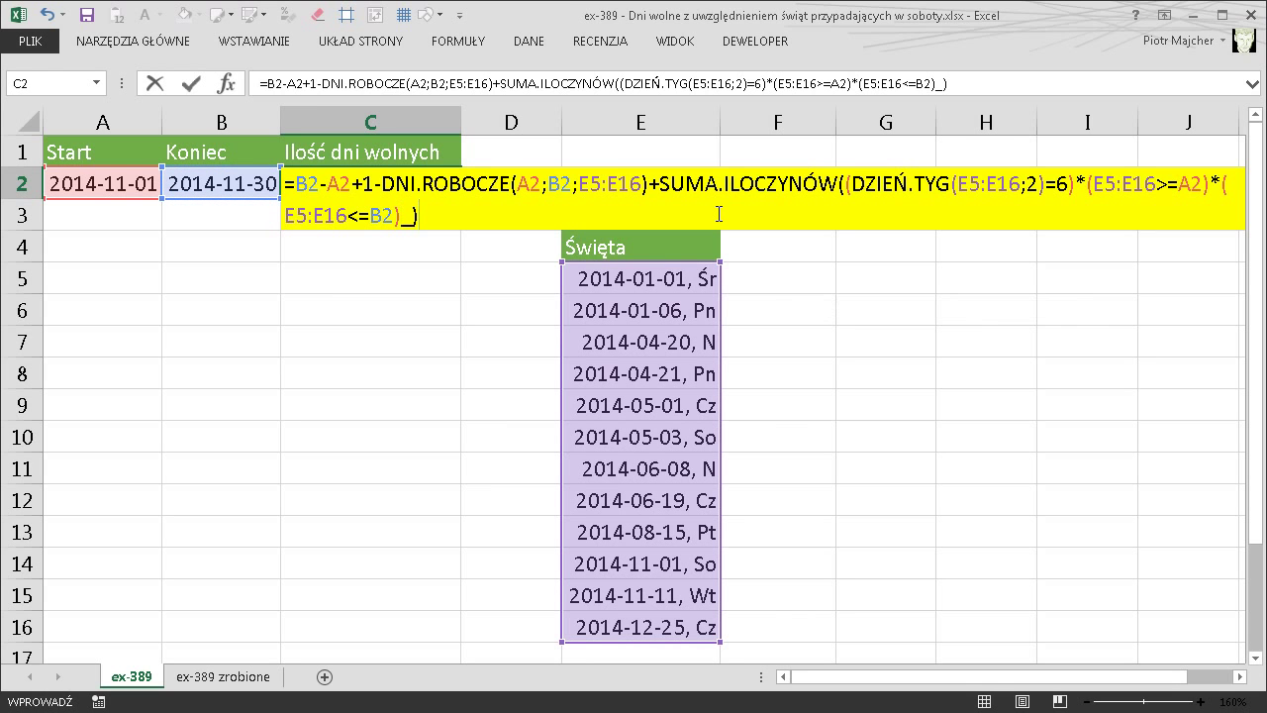
{"action": "key", "text": "BackSpace"}
{"action": "key", "text": "BackSpace"}
{"action": "type", "text": ")"}
{"action": "key", "text": "Return"}
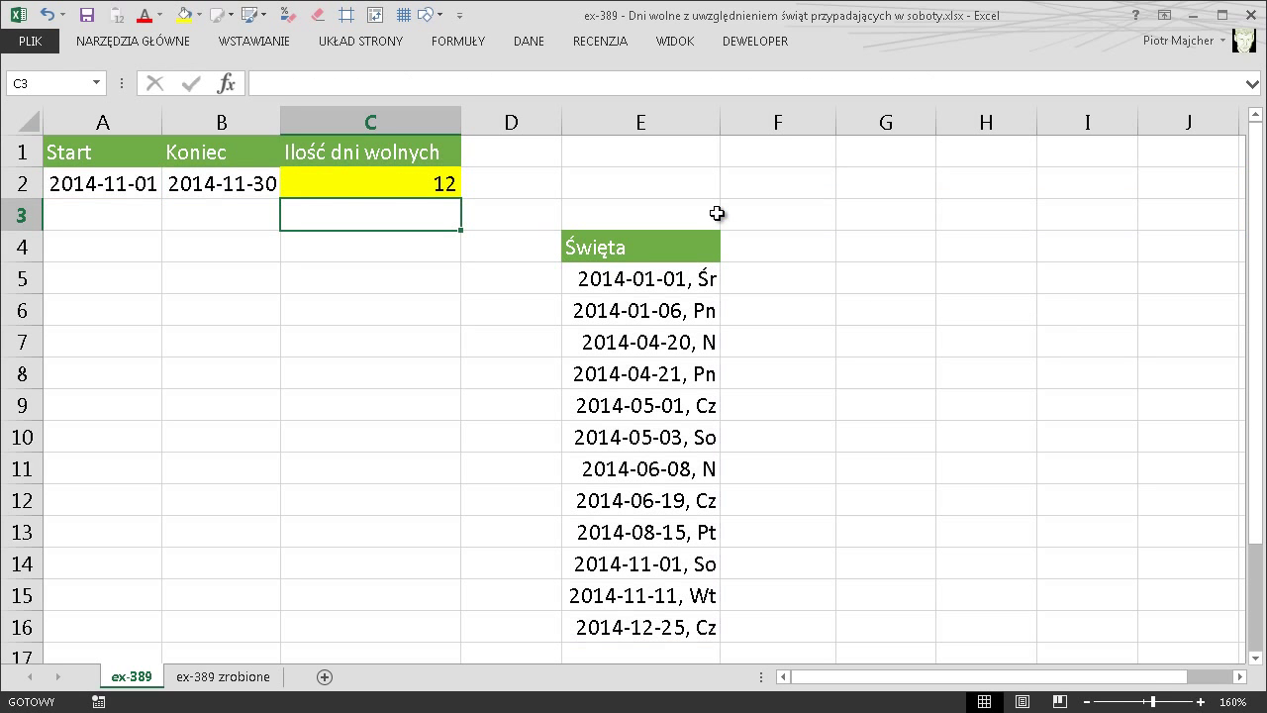
{"action": "left_click", "coordinate": [423, 176]}
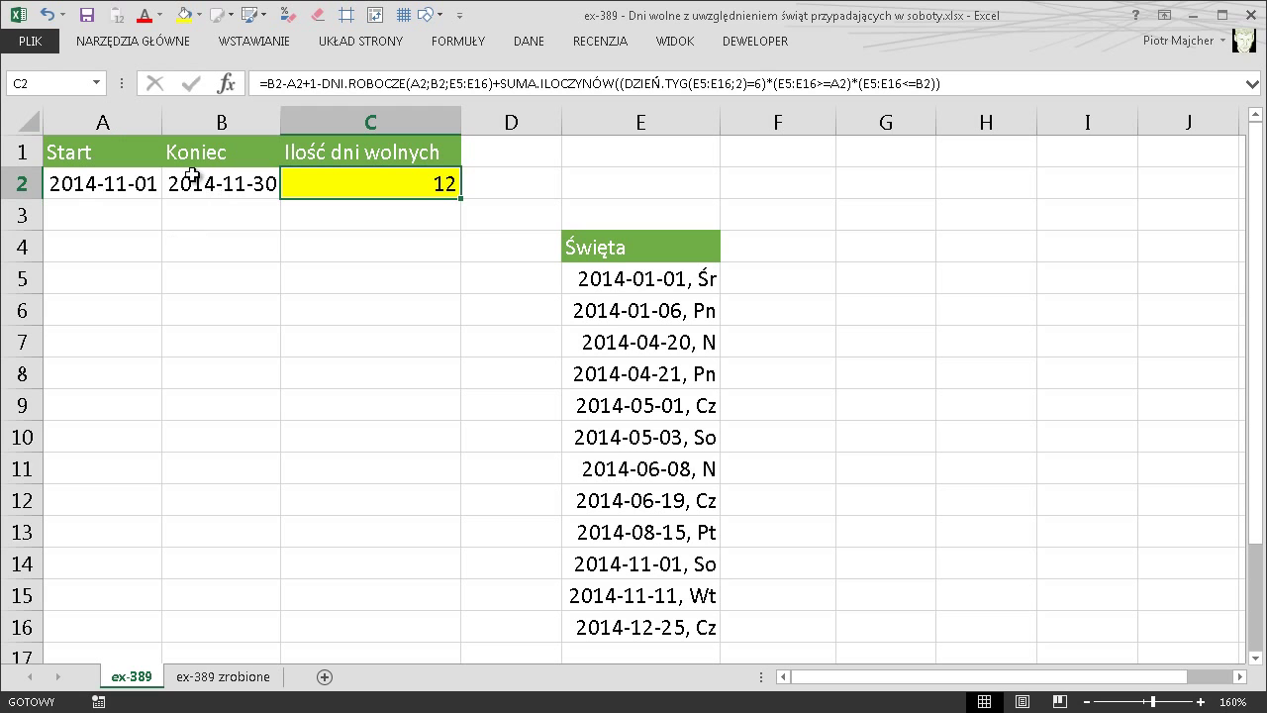
{"action": "double_click", "coordinate": [416, 178]}
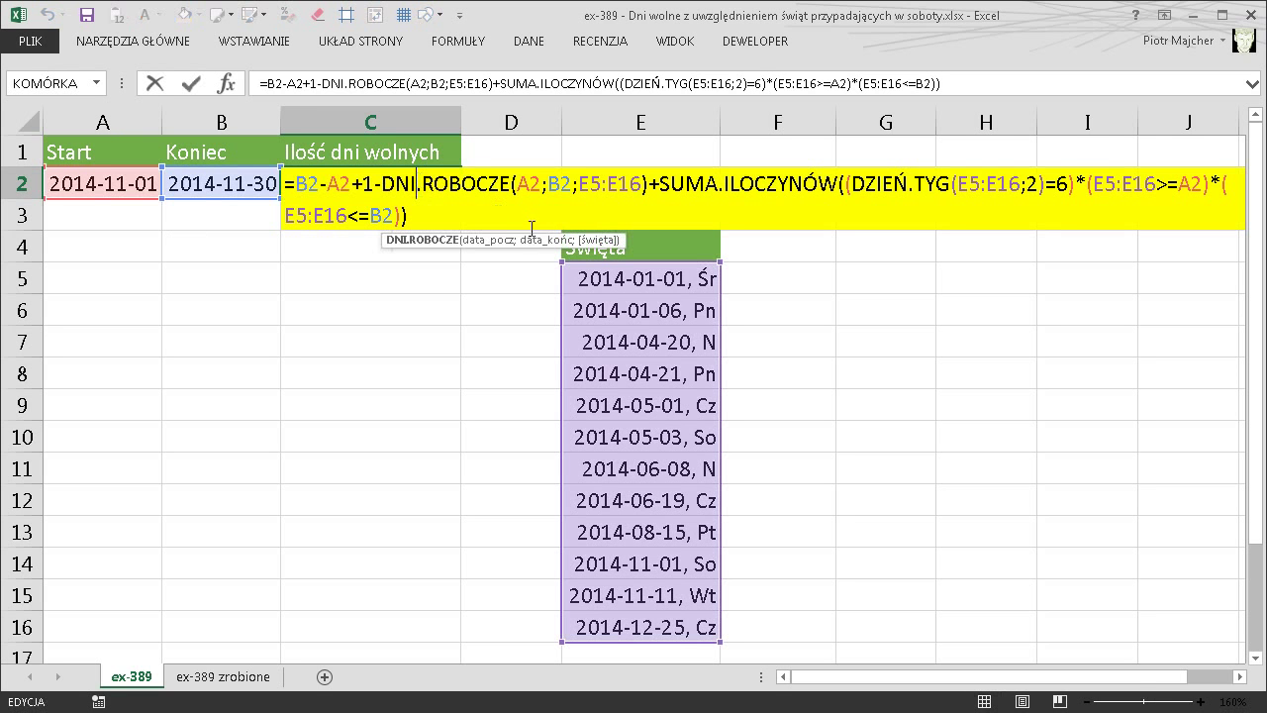
{"action": "left_click", "coordinate": [846, 184]}
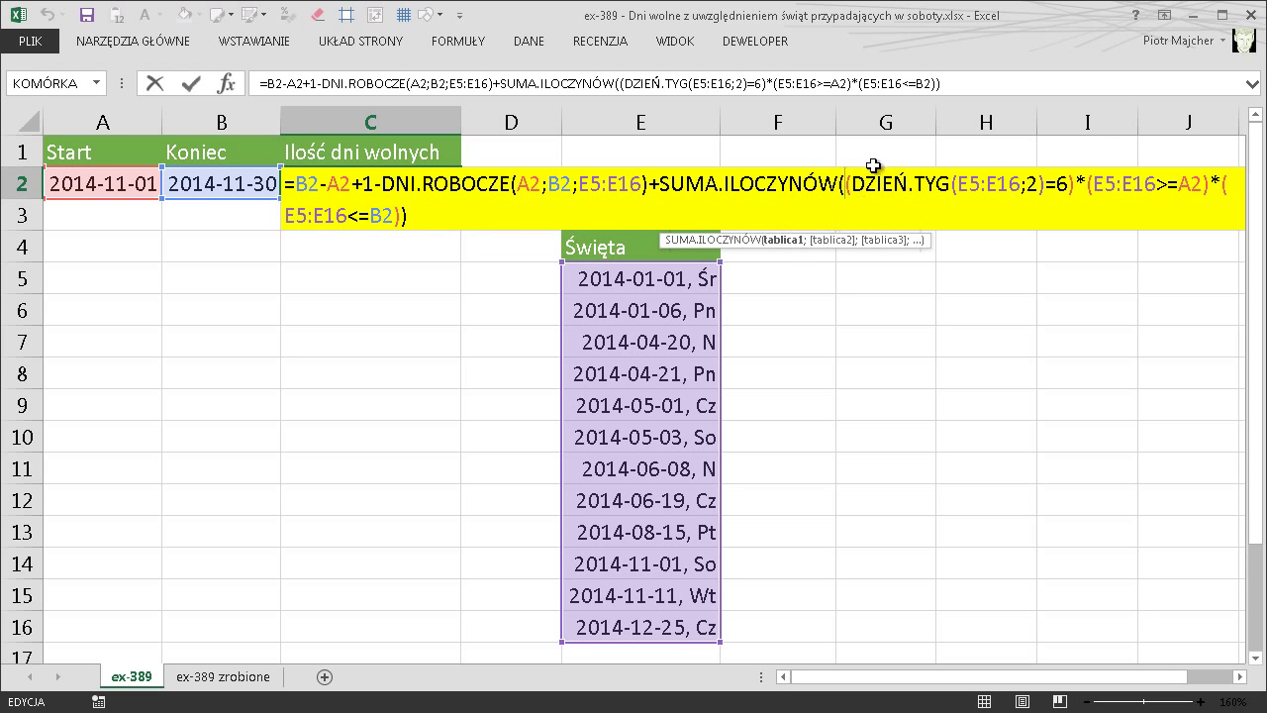
{"action": "mouse_move", "coordinate": [844, 184]}
{"action": "left_mouse_down"}
{"action": "mouse_move", "coordinate": [1077, 197]}
{"action": "mouse_move", "coordinate": [1210, 186]}
{"action": "left_mouse_up"}
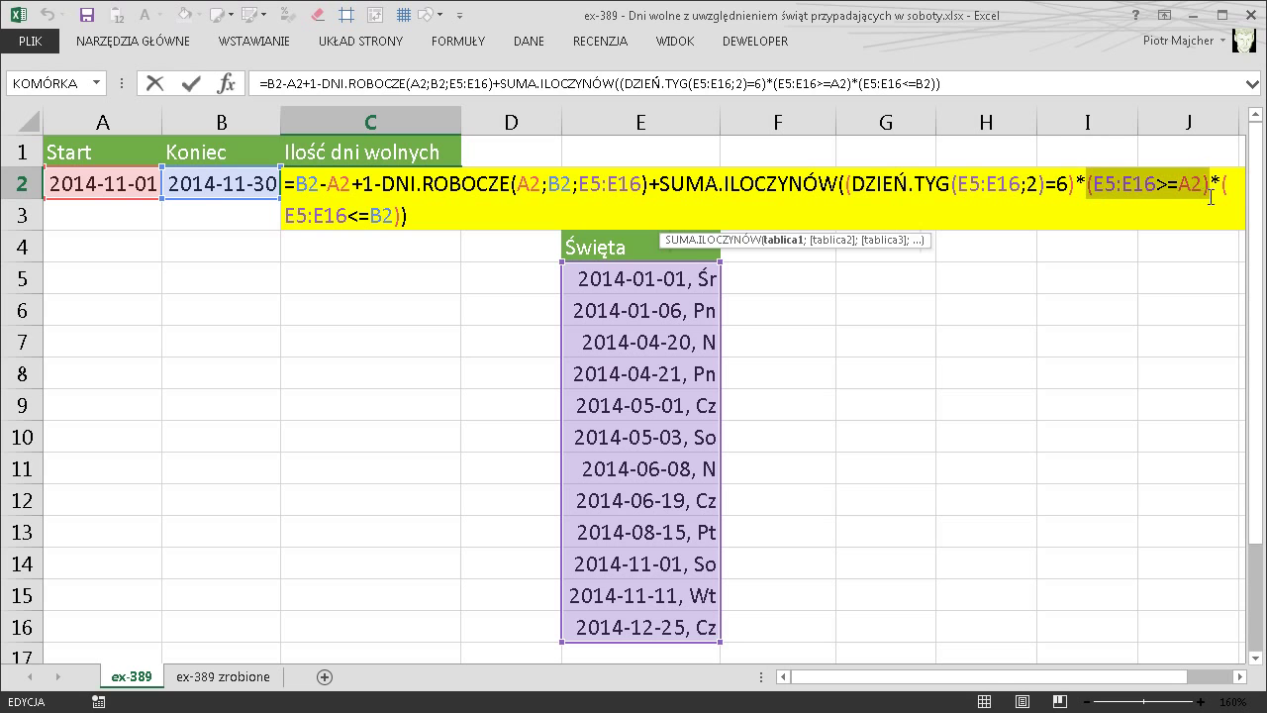
{"action": "left_click_drag", "start_coordinate": [405, 216], "coordinate": [1221, 193]}
{"action": "left_click_drag", "start_coordinate": [826, 230], "coordinate": [843, 185]}
{"action": "key", "text": "ctrl+c"}
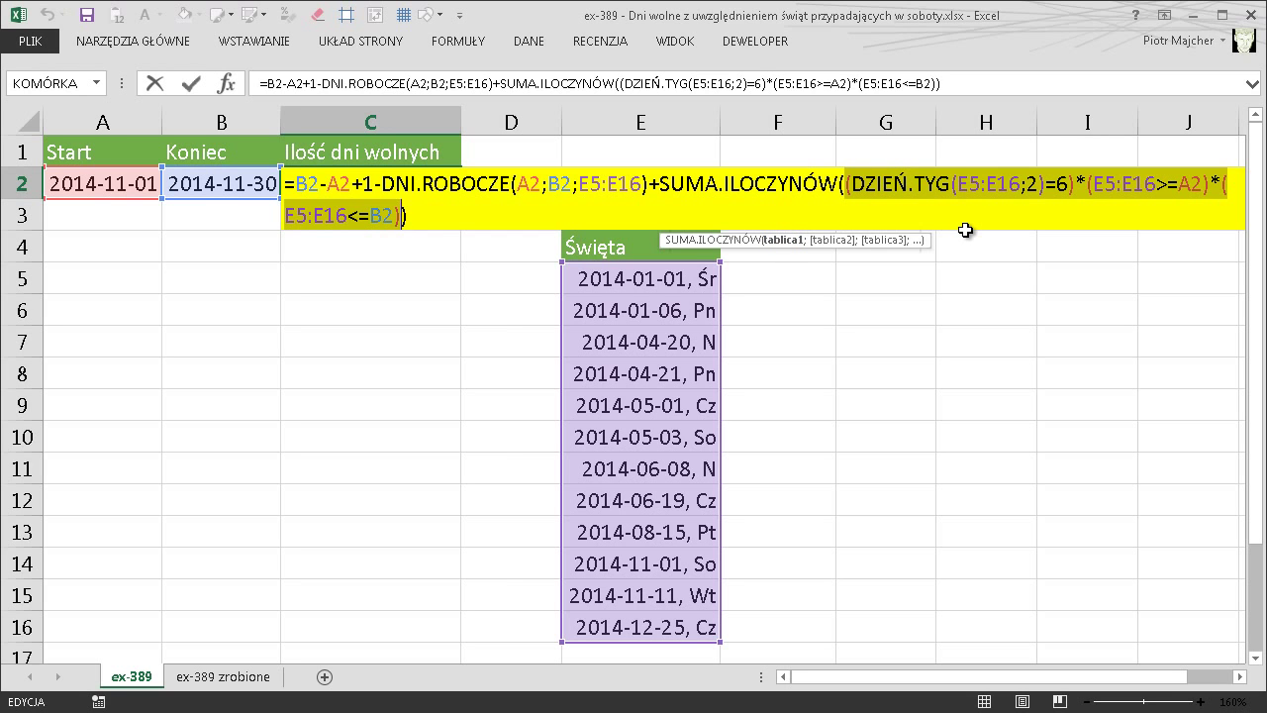
{"action": "key", "text": "F9"}
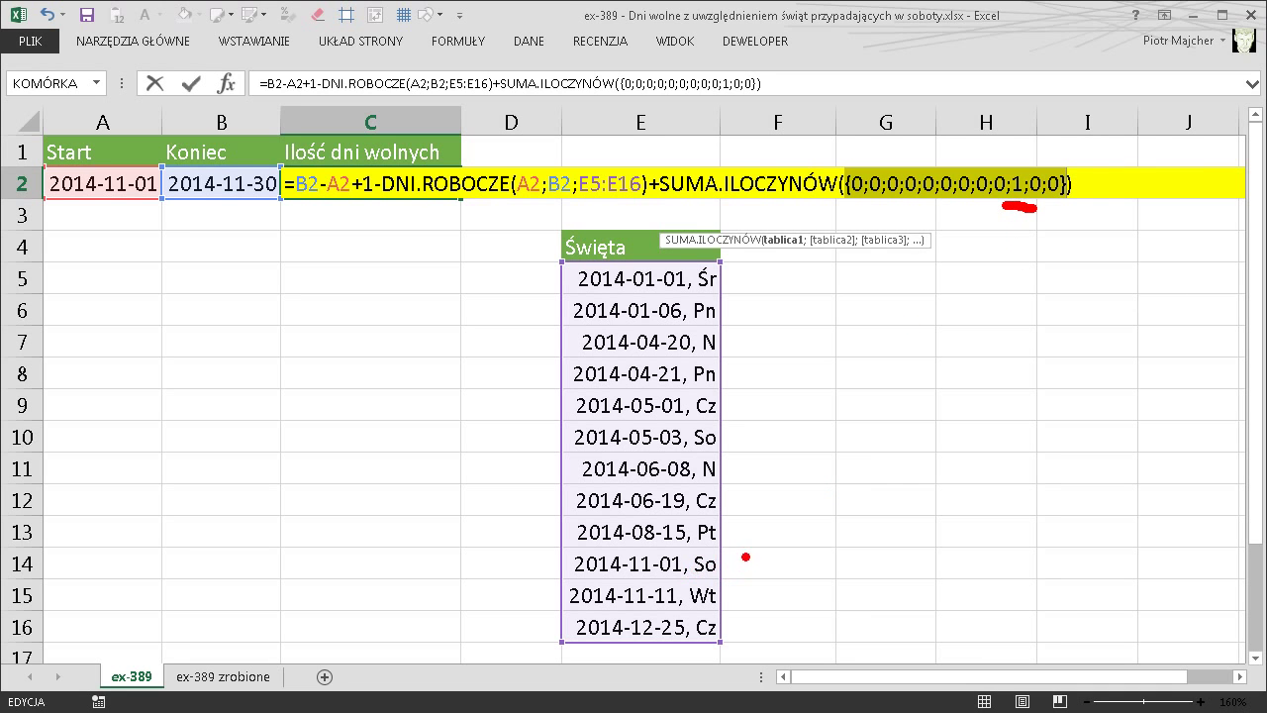
{"action": "mouse_move", "coordinate": [124, 202]}
{"action": "left_mouse_down"}
{"action": "mouse_move", "coordinate": [198, 226]}
{"action": "mouse_move", "coordinate": [216, 209]}
{"action": "left_mouse_up"}
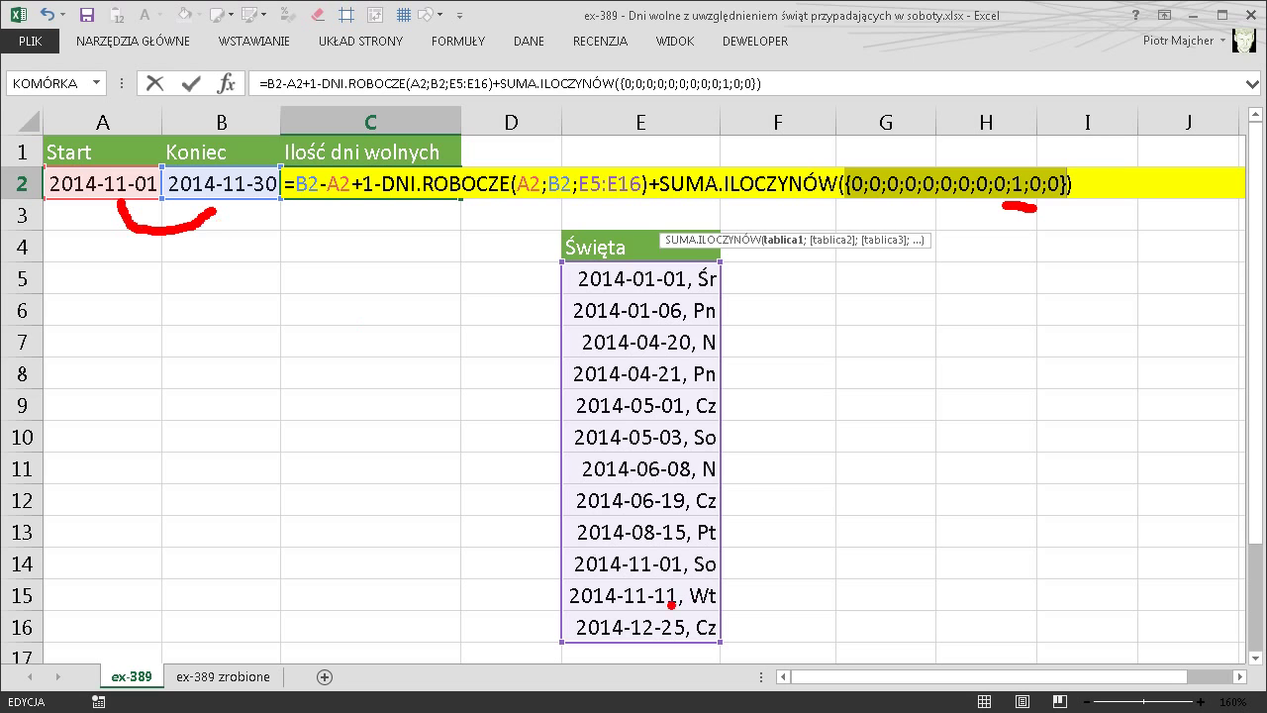
{"action": "mouse_move", "coordinate": [716, 584]}
{"action": "left_mouse_down"}
{"action": "mouse_move", "coordinate": [756, 584]}
{"action": "mouse_move", "coordinate": [754, 542]}
{"action": "mouse_move", "coordinate": [730, 541]}
{"action": "left_mouse_up"}
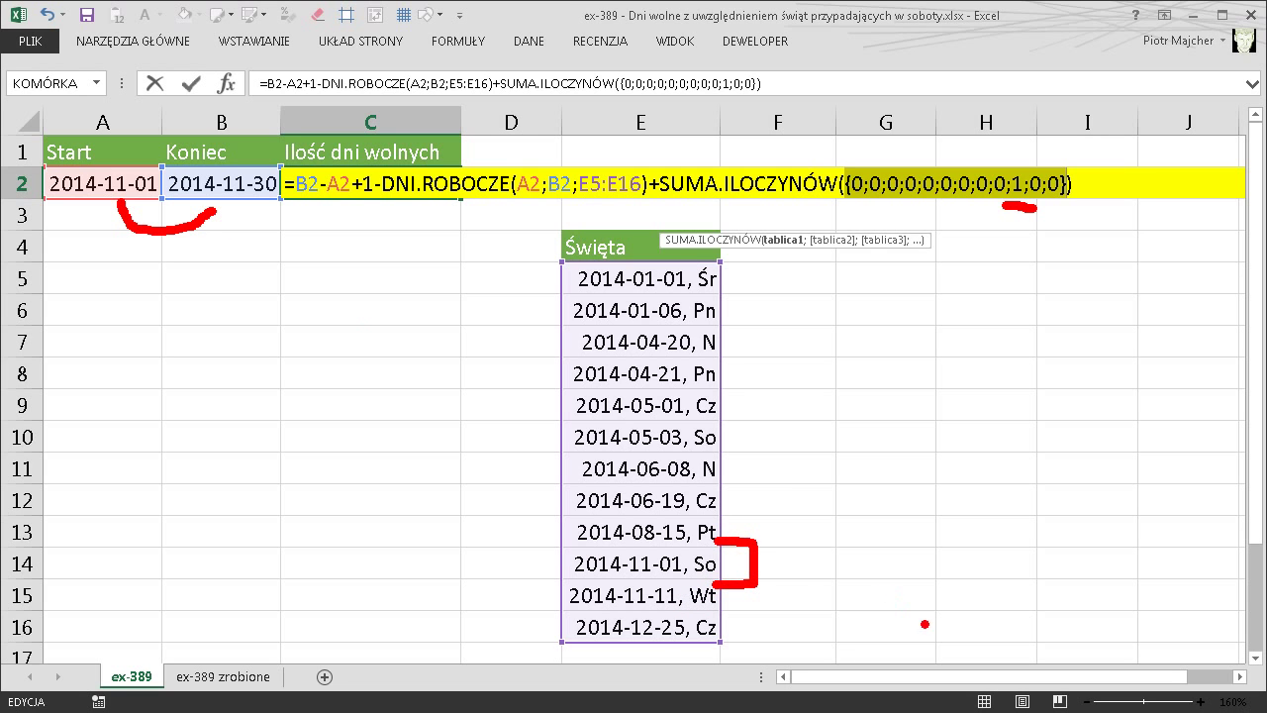
{"action": "key", "text": "Escape"}
{"action": "key", "text": "ctrl+v"}
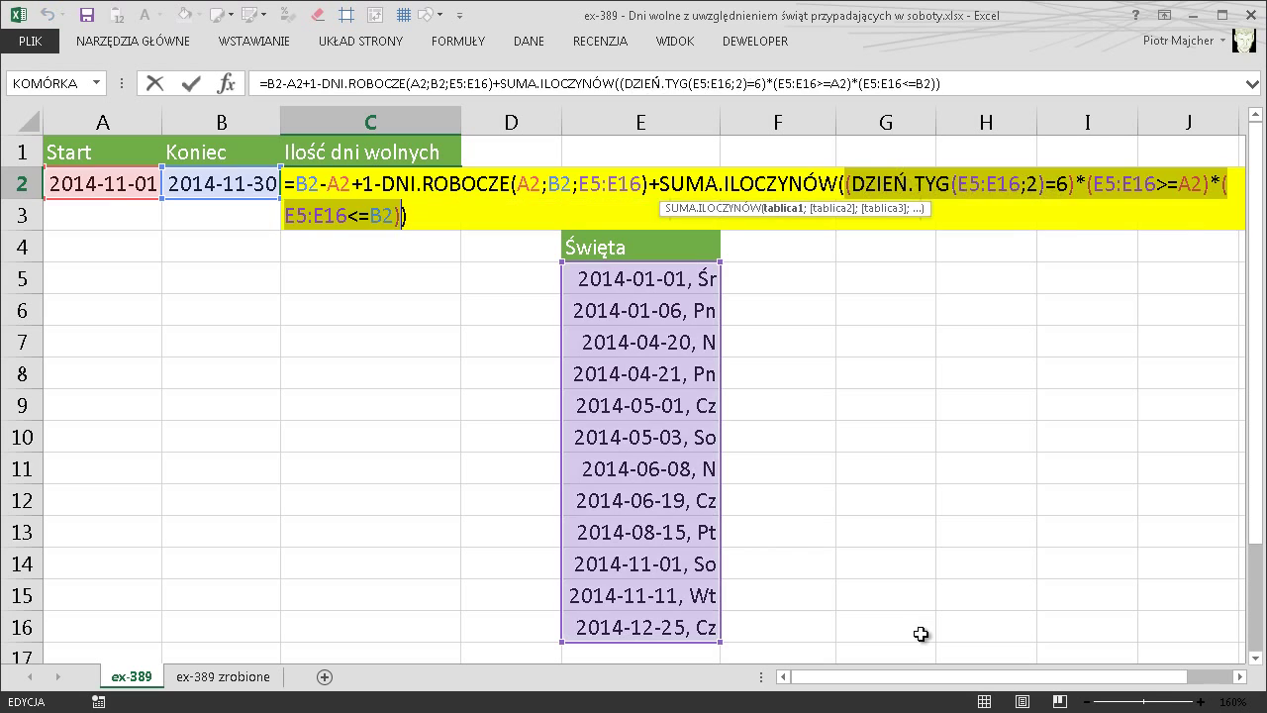
{"action": "key", "text": "Return"}
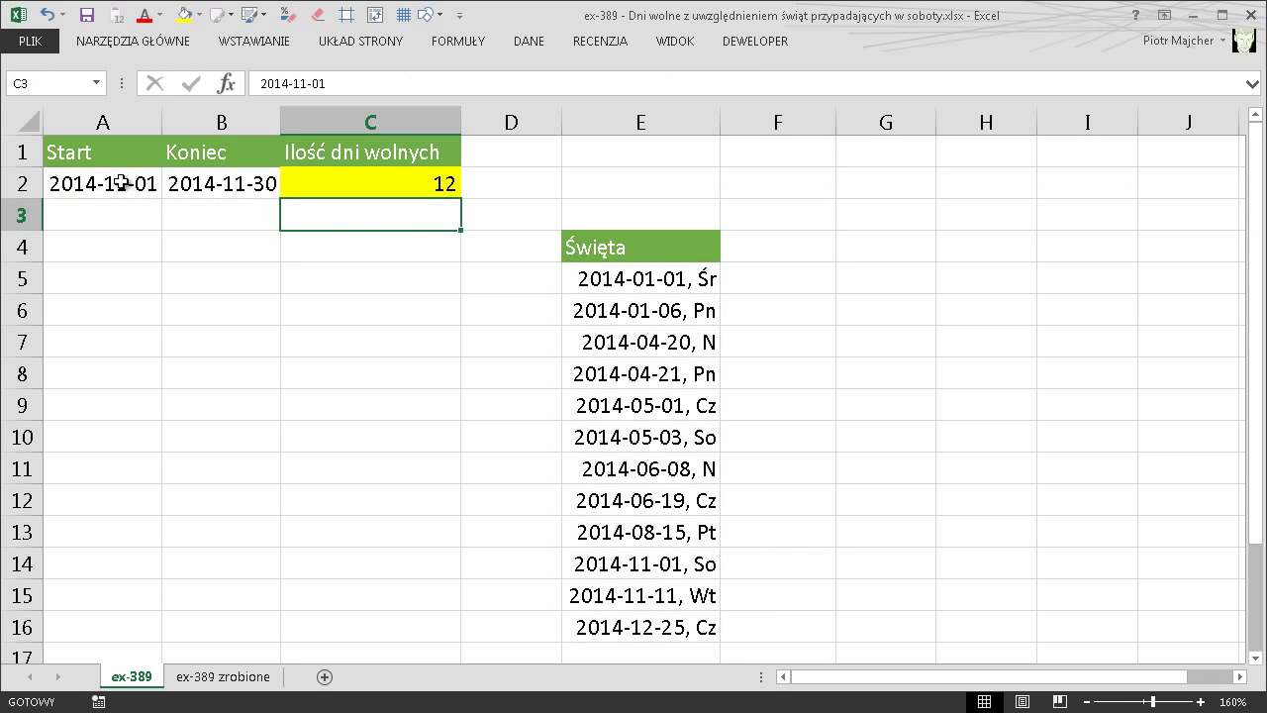
Step: Change the start date in A2 to 2014-05-01, making C2 return 68
{"action": "left_click", "coordinate": [118, 184]}
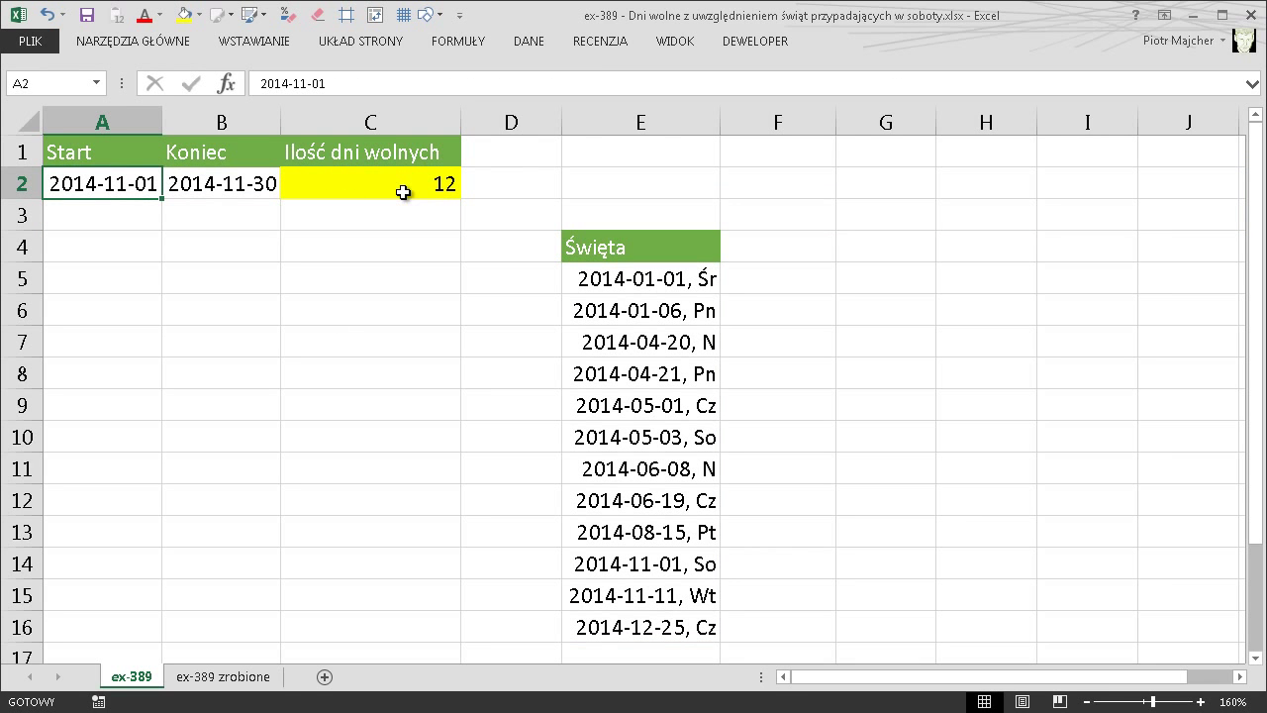
{"action": "type", "text": "5-1"}
{"action": "key", "text": "Return"}
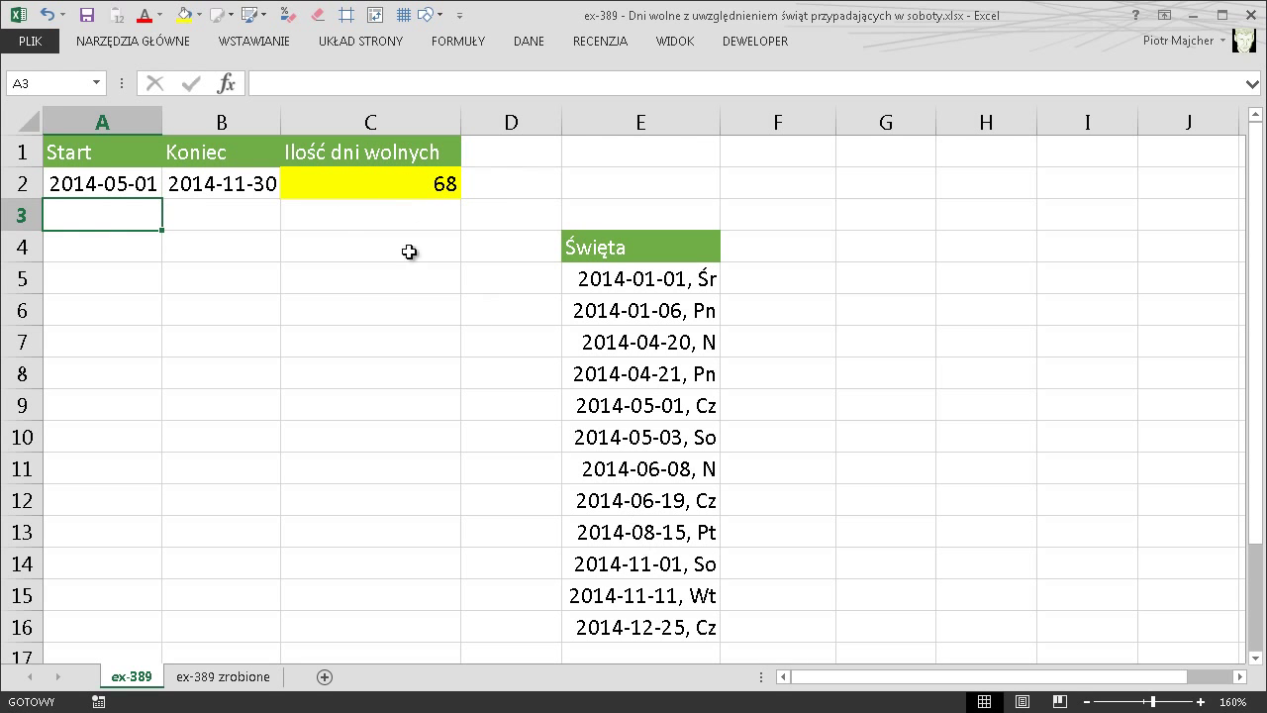
Step: Evaluate the first SUMA.ILOCZYNÓW argument of C2's formula into its array with F9
{"action": "double_click", "coordinate": [422, 179]}
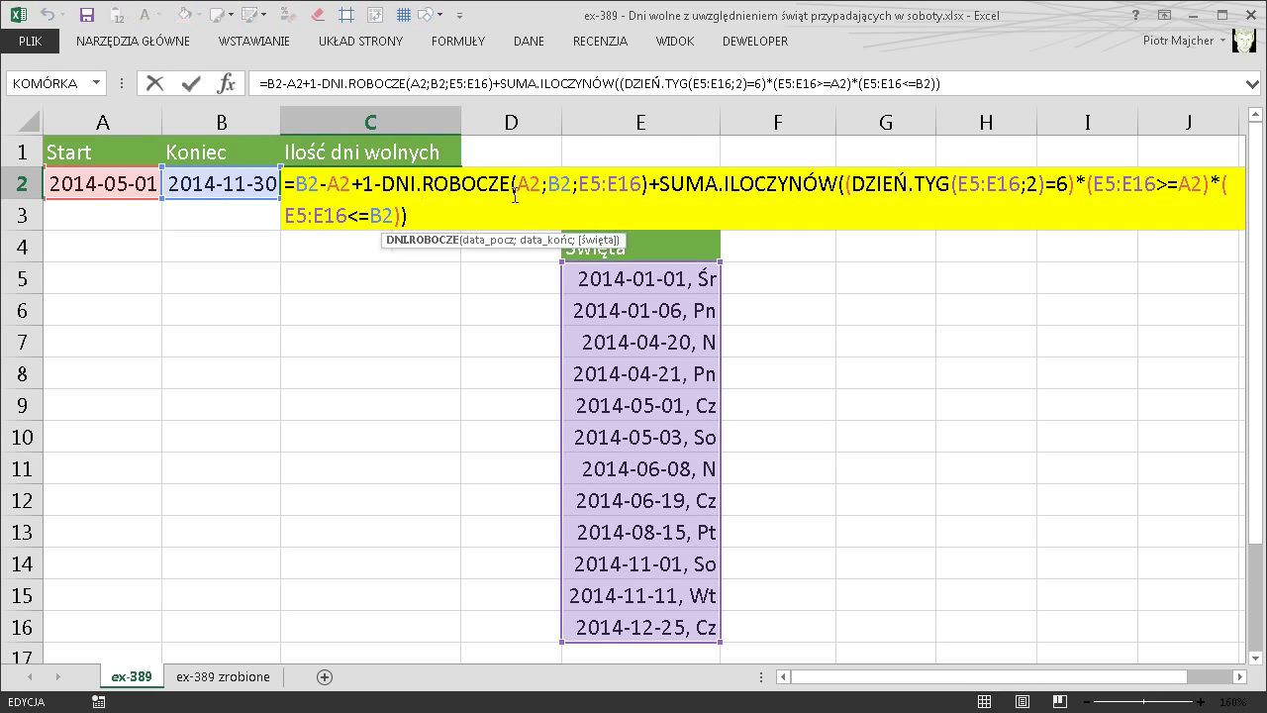
{"action": "left_click", "coordinate": [844, 184]}
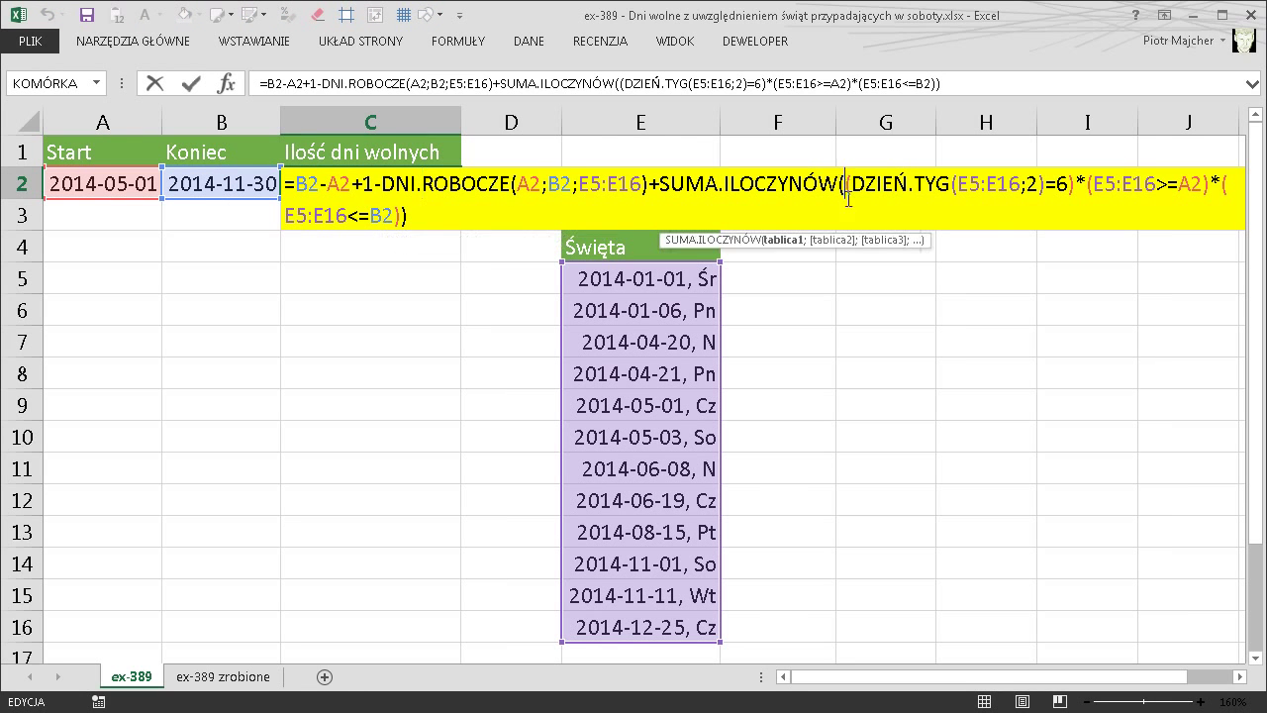
{"action": "left_click", "coordinate": [782, 239]}
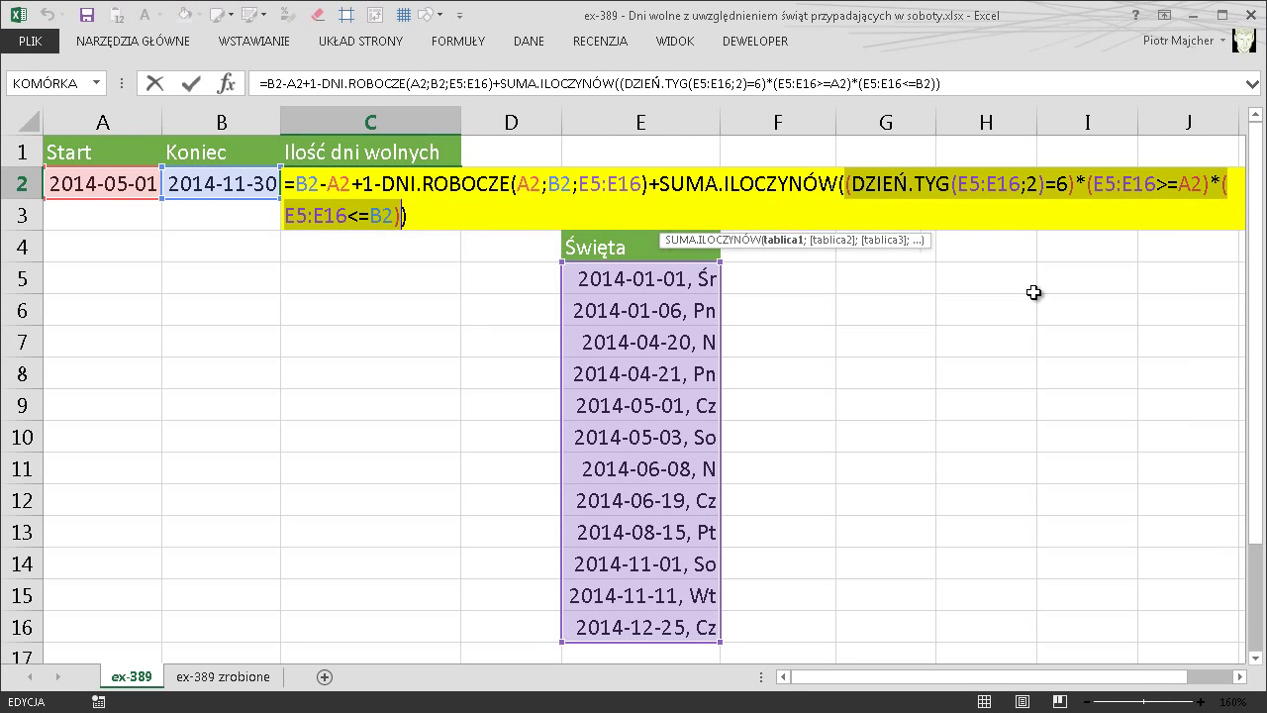
{"action": "key", "text": "F9"}
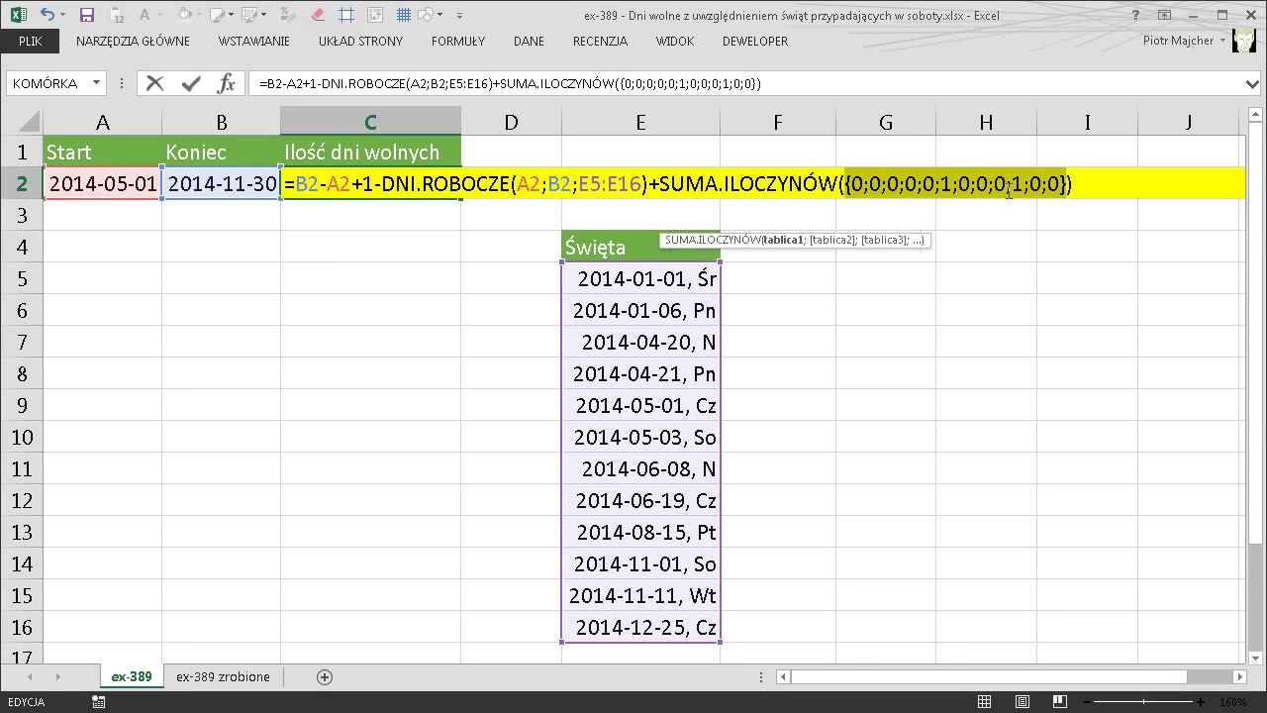
Step: Mark the two 1s as Saturday holidays 2014-05-03 and 2014-11-01, then underline the working-days part
{"action": "left_click_drag", "start_coordinate": [946, 210], "coordinate": [743, 430]}
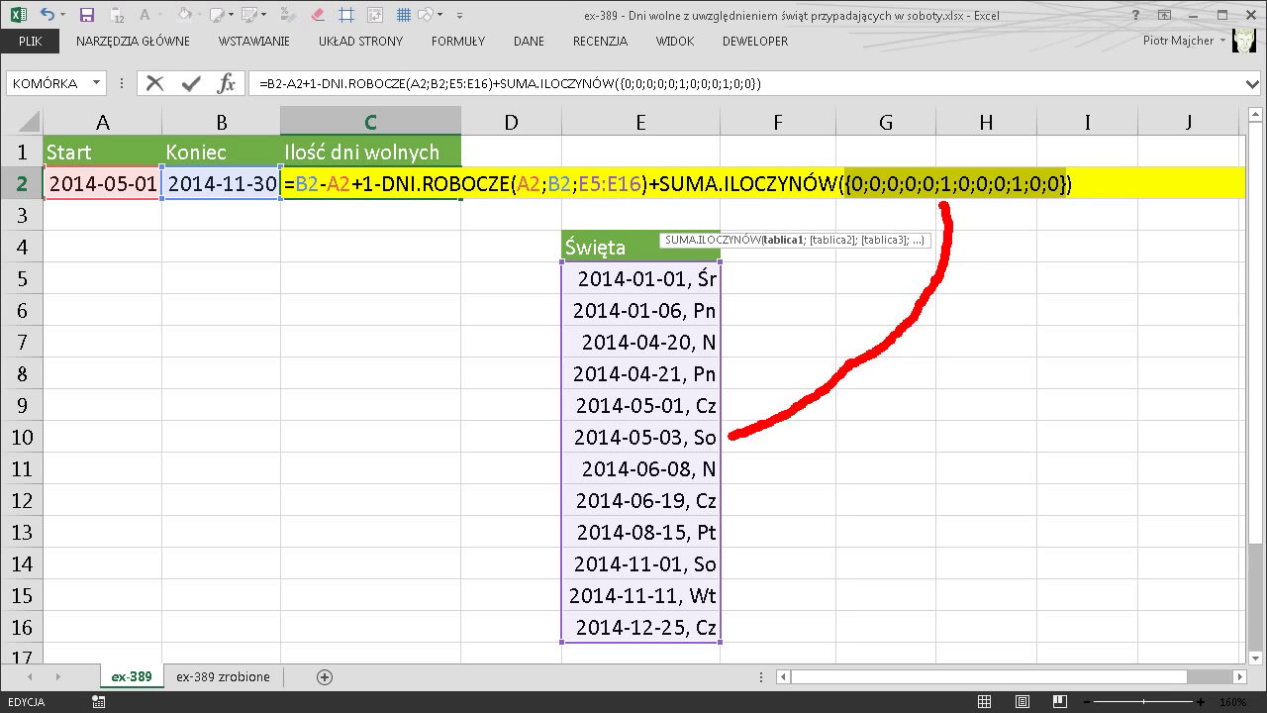
{"action": "left_click_drag", "start_coordinate": [550, 437], "coordinate": [526, 433]}
{"action": "mouse_move", "coordinate": [1011, 205]}
{"action": "left_mouse_down"}
{"action": "mouse_move", "coordinate": [952, 414]}
{"action": "mouse_move", "coordinate": [869, 520]}
{"action": "mouse_move", "coordinate": [748, 557]}
{"action": "left_mouse_up"}
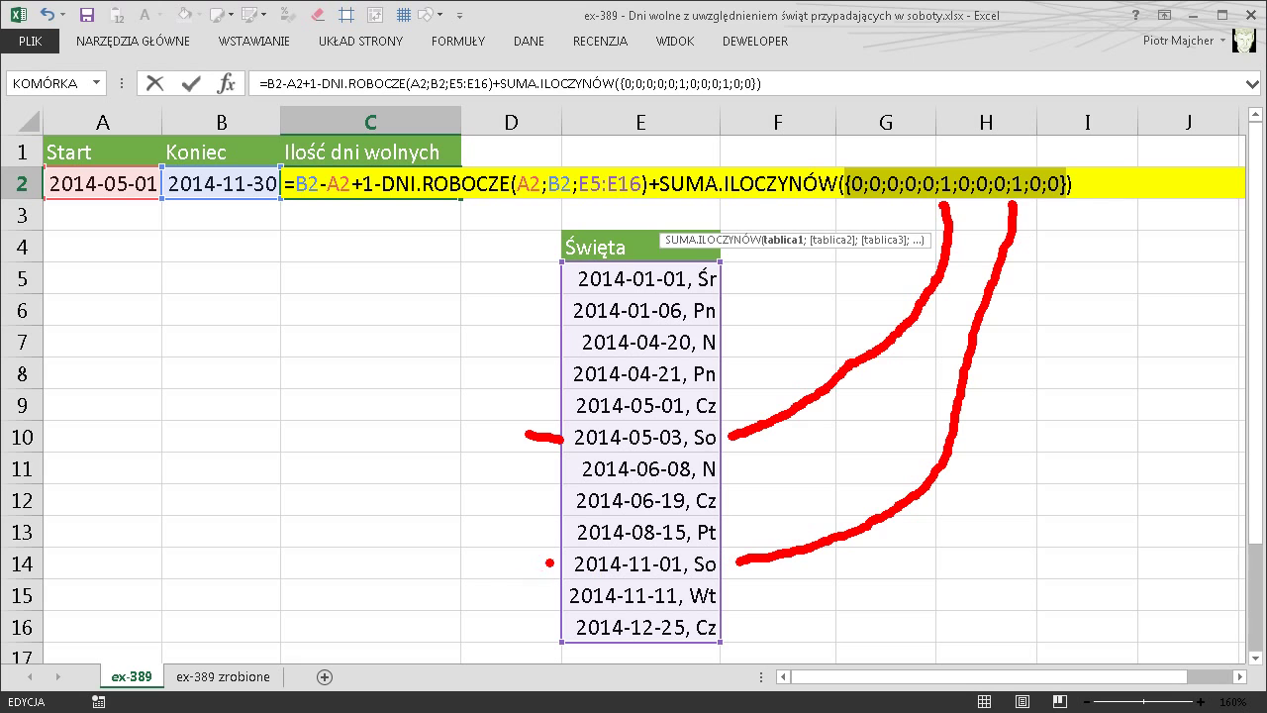
{"action": "left_click_drag", "start_coordinate": [556, 567], "coordinate": [499, 567]}
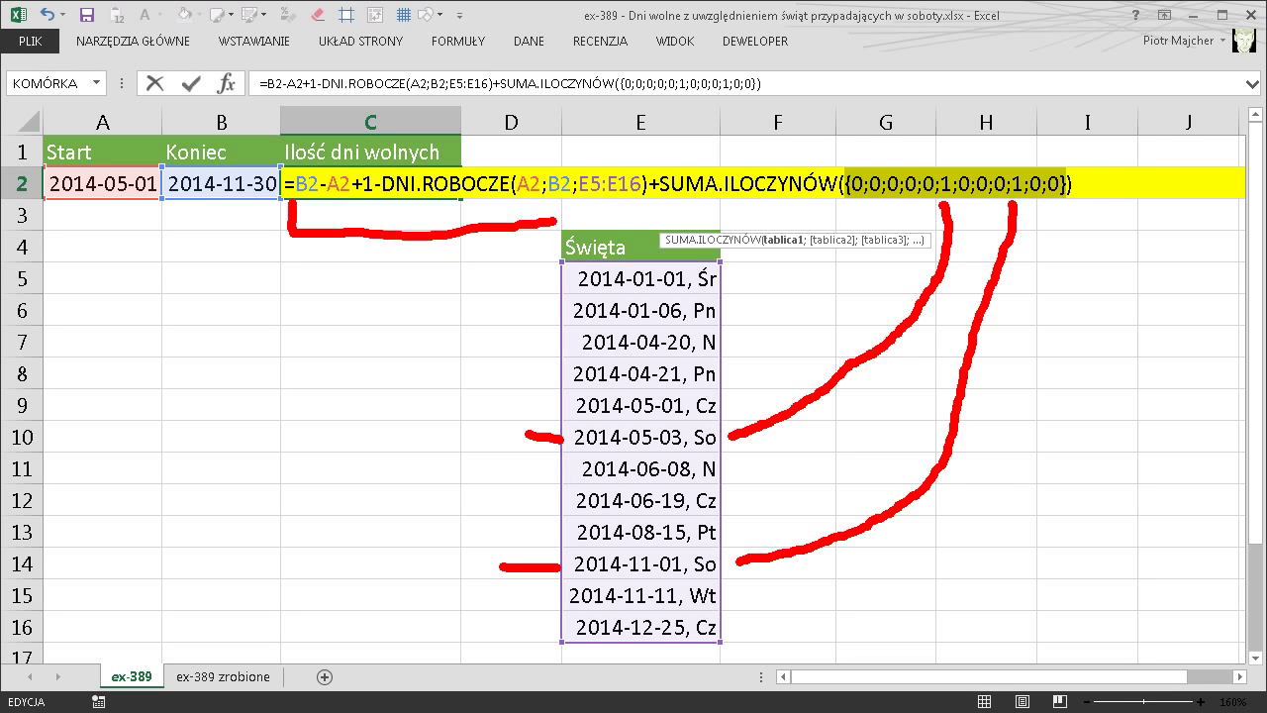
{"action": "key", "text": "e"}
{"action": "mouse_move", "coordinate": [292, 197]}
{"action": "left_mouse_down"}
{"action": "mouse_move", "coordinate": [643, 230]}
{"action": "mouse_move", "coordinate": [650, 205]}
{"action": "left_mouse_up"}
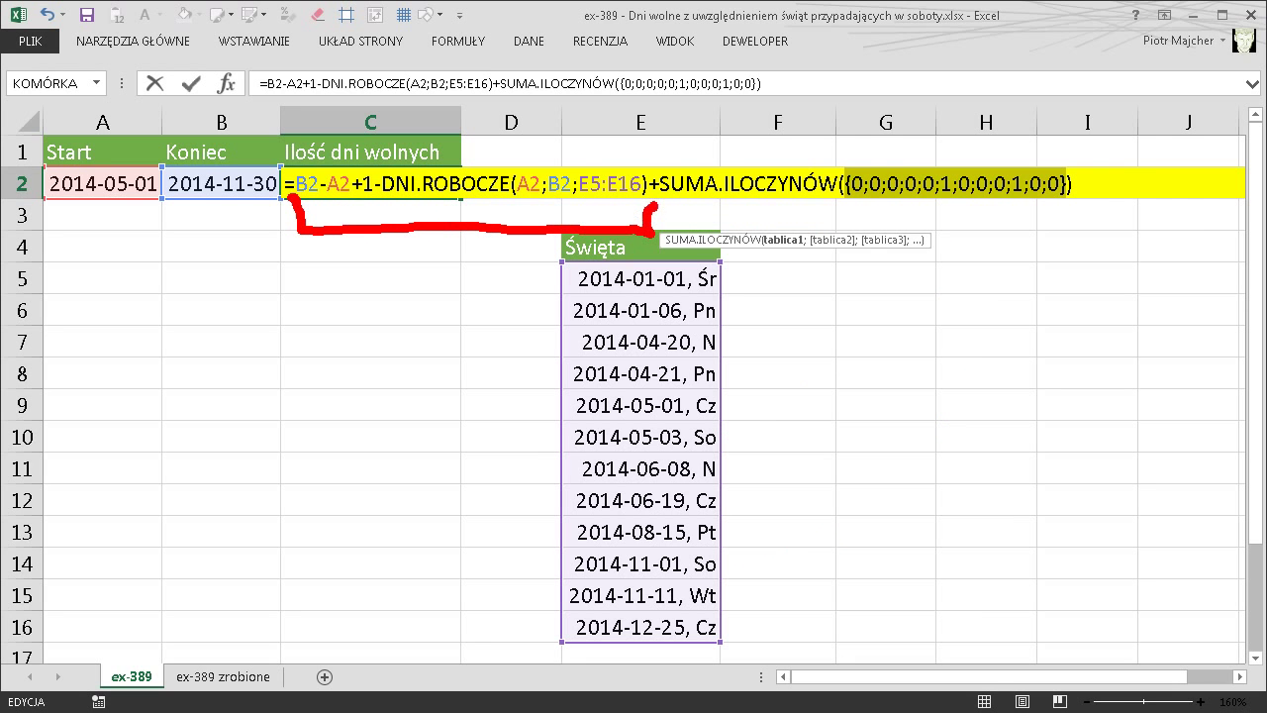